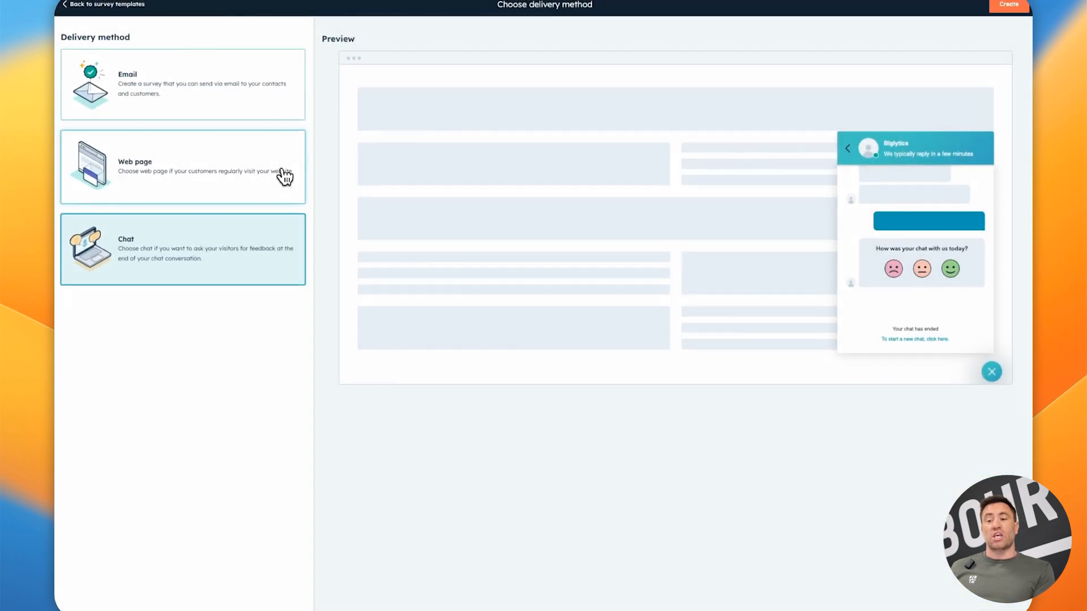
Choose Email as the delivery method and create the customer satisfaction survey.
{"action": "left_click", "coordinate": [253, 95]}
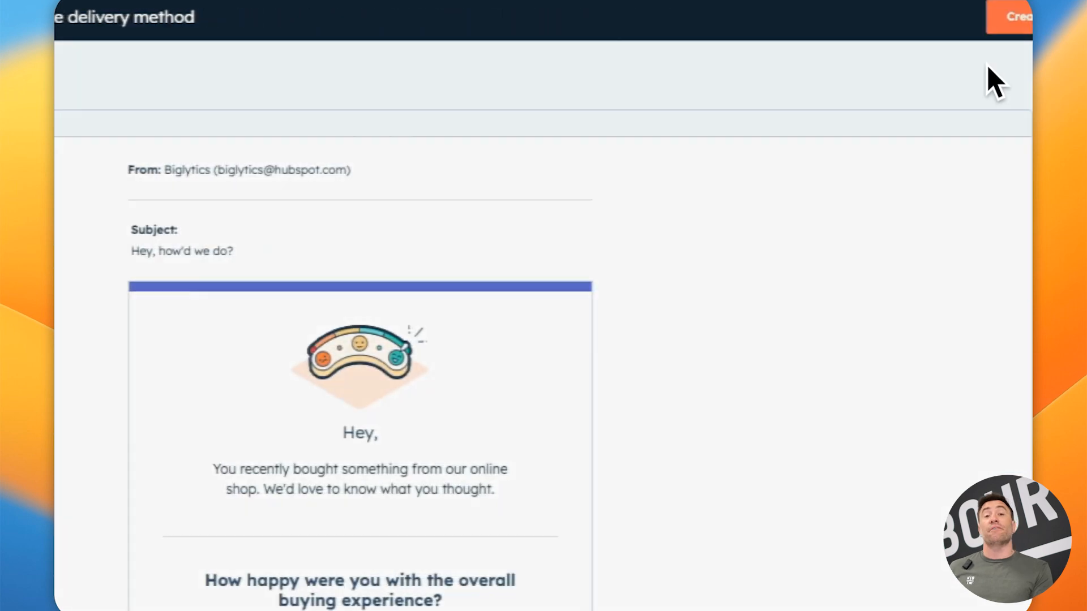
{"action": "left_click", "coordinate": [981, 25]}
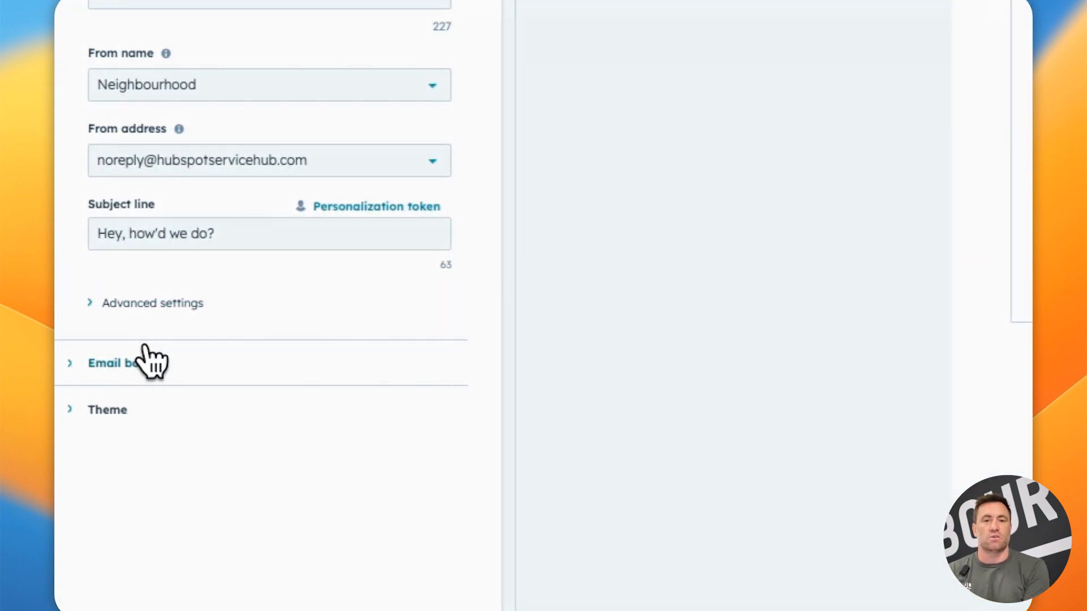
Expand the survey's advanced settings, email body and theme sections and review their options.
{"action": "left_click", "coordinate": [122, 306]}
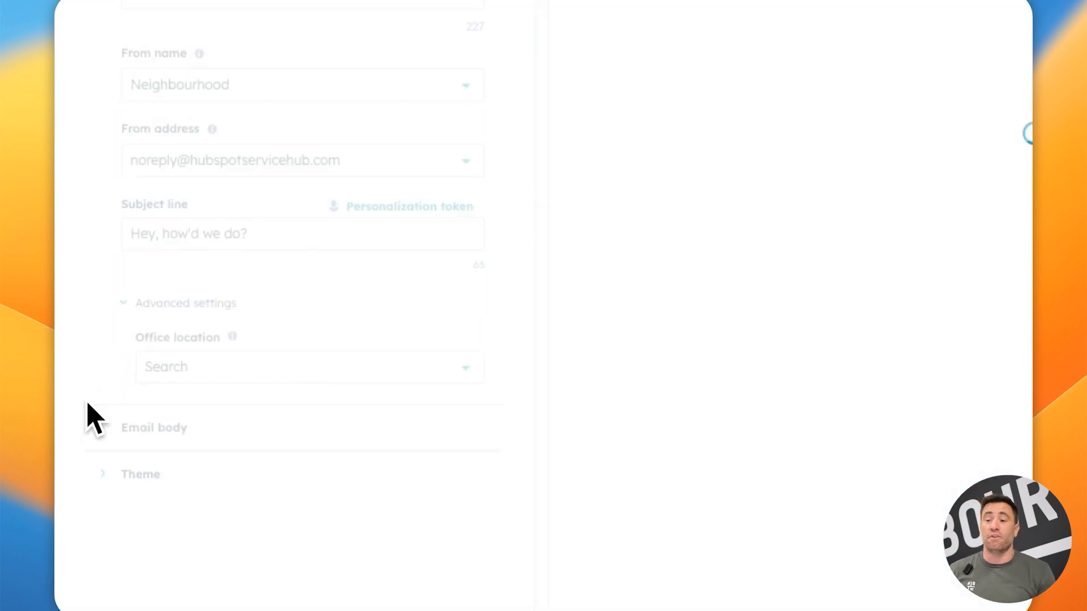
{"action": "left_click", "coordinate": [102, 430]}
{"action": "scroll", "coordinate": [109, 461], "scroll_direction": "down", "scroll_amount": 4}
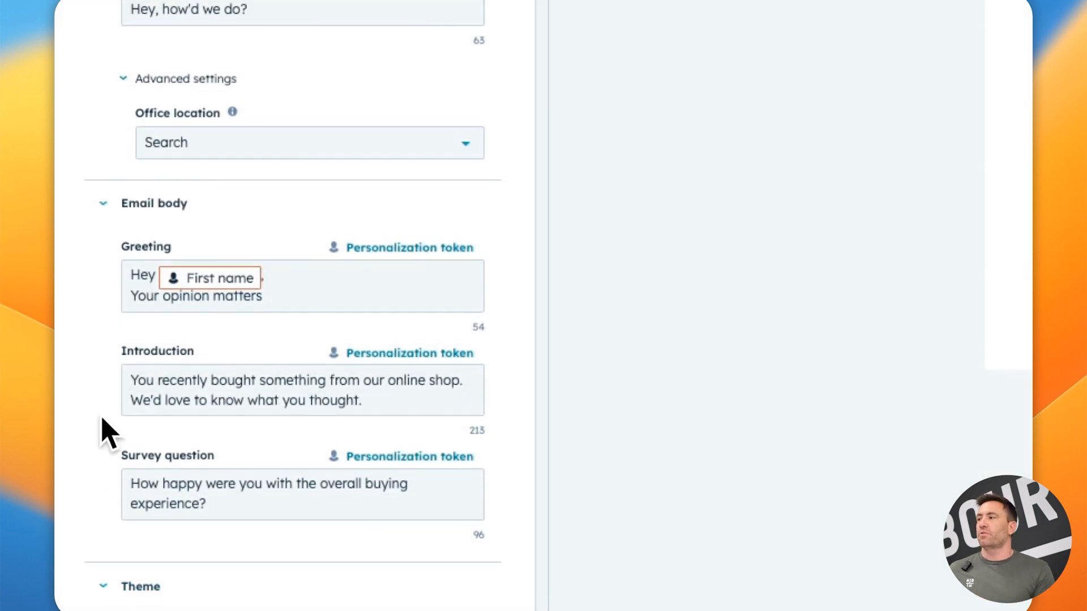
{"action": "scroll", "coordinate": [108, 433], "scroll_direction": "down", "scroll_amount": 10}
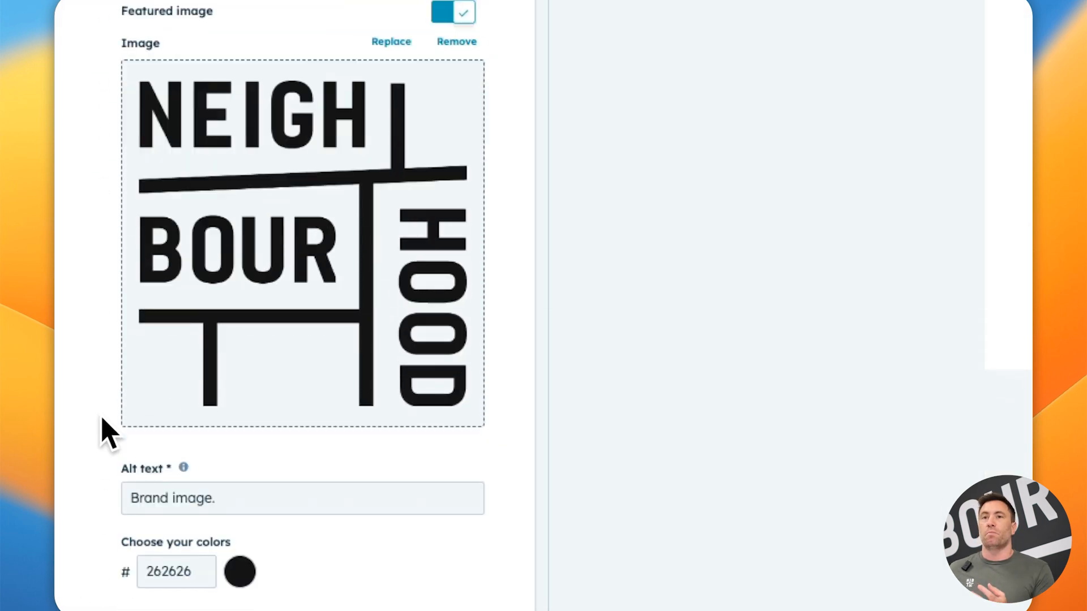
{"action": "scroll", "coordinate": [105, 433], "scroll_direction": "up", "scroll_amount": 10}
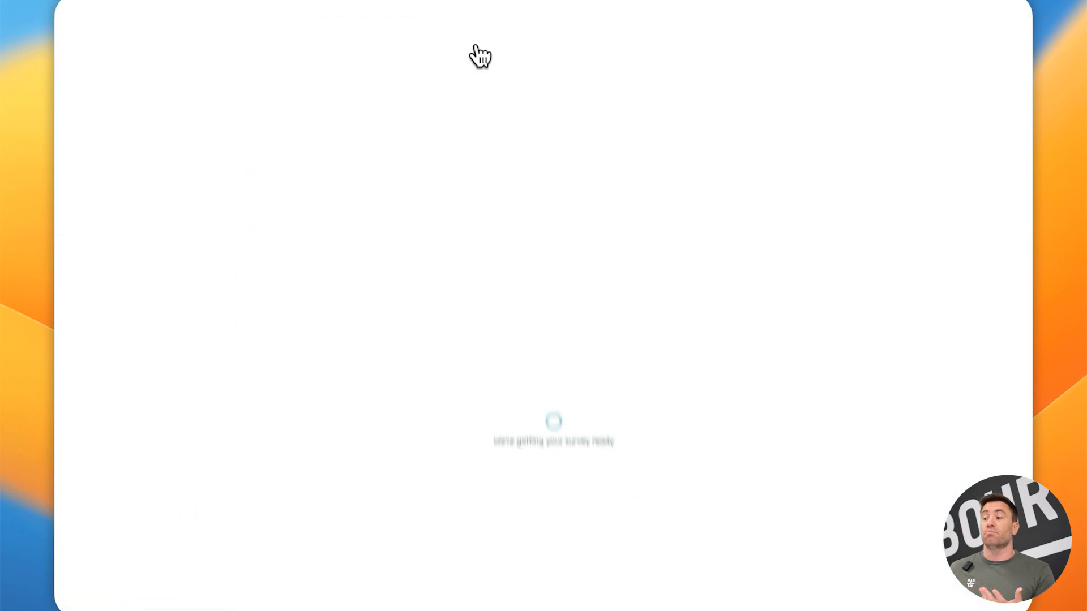
Review the follow-up feedback questions for the Unhappy, Neutral and Happy responses.
{"action": "left_click", "coordinate": [453, 66]}
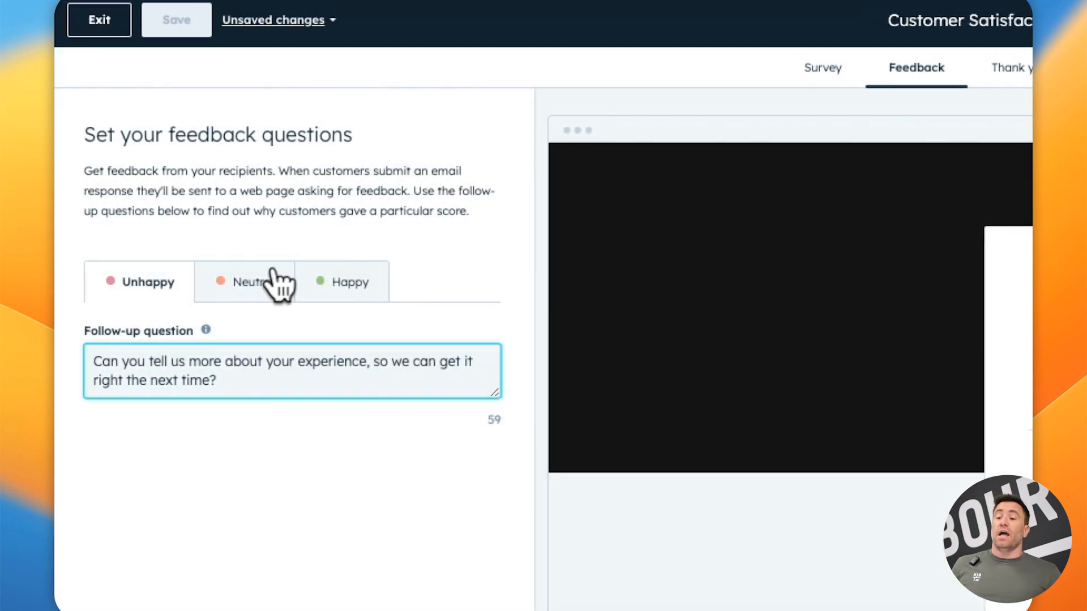
{"action": "left_click", "coordinate": [249, 293]}
{"action": "left_click", "coordinate": [339, 306]}
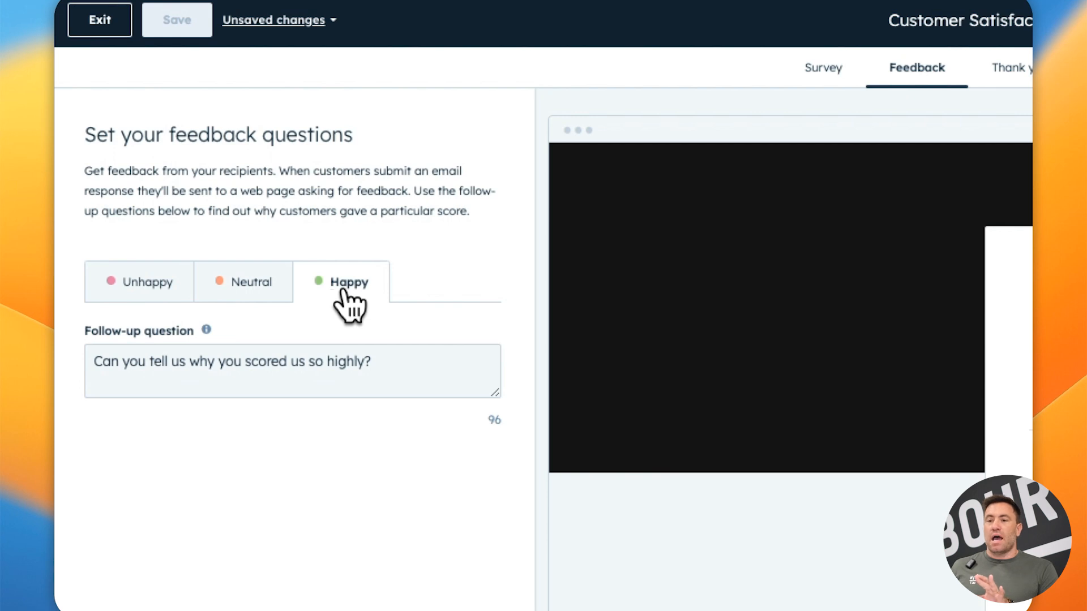
Review the thank you messages for the Unhappy, Neutral and Happy responses.
{"action": "left_click", "coordinate": [1008, 68]}
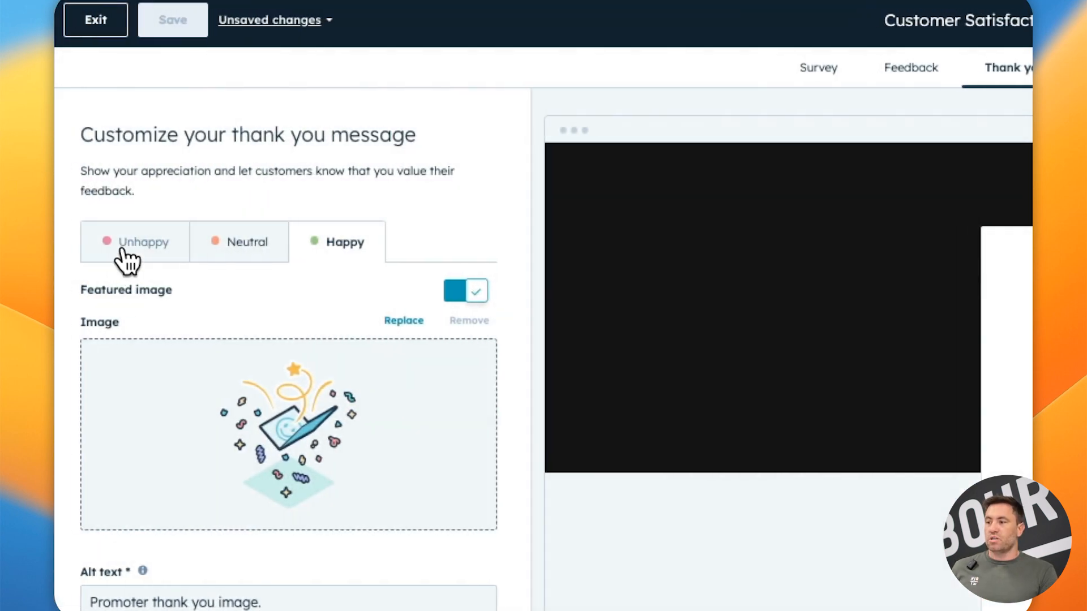
{"action": "left_click", "coordinate": [157, 255]}
{"action": "left_click", "coordinate": [226, 258]}
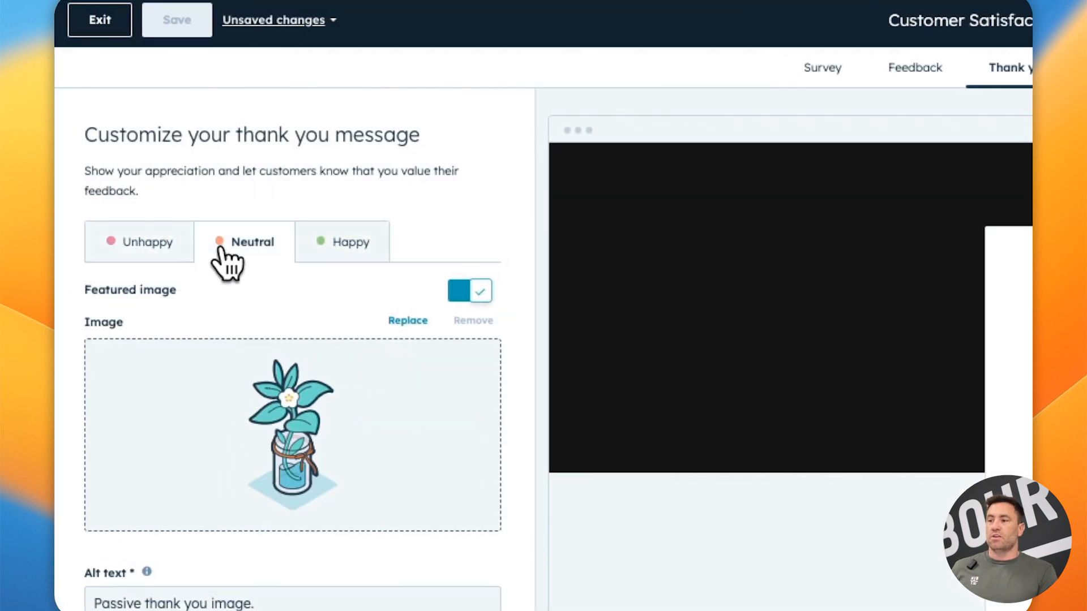
{"action": "left_click", "coordinate": [340, 249]}
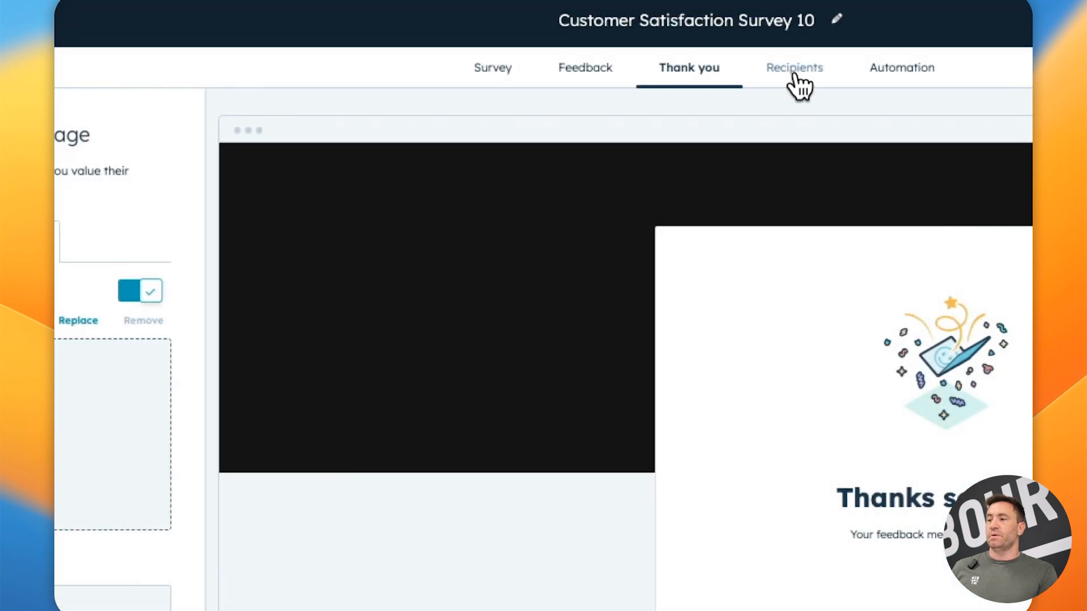
Compare the survey's recipient options: Date entered Customer stage, Start from scratch and Static lists, including its list selection.
{"action": "left_click", "coordinate": [794, 75]}
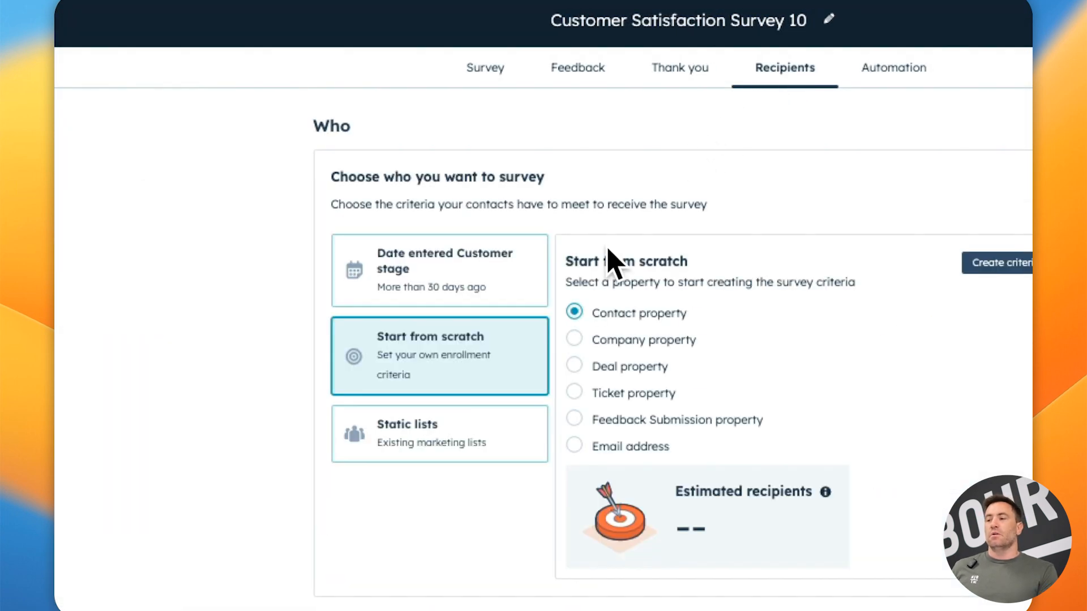
{"action": "left_click", "coordinate": [497, 276]}
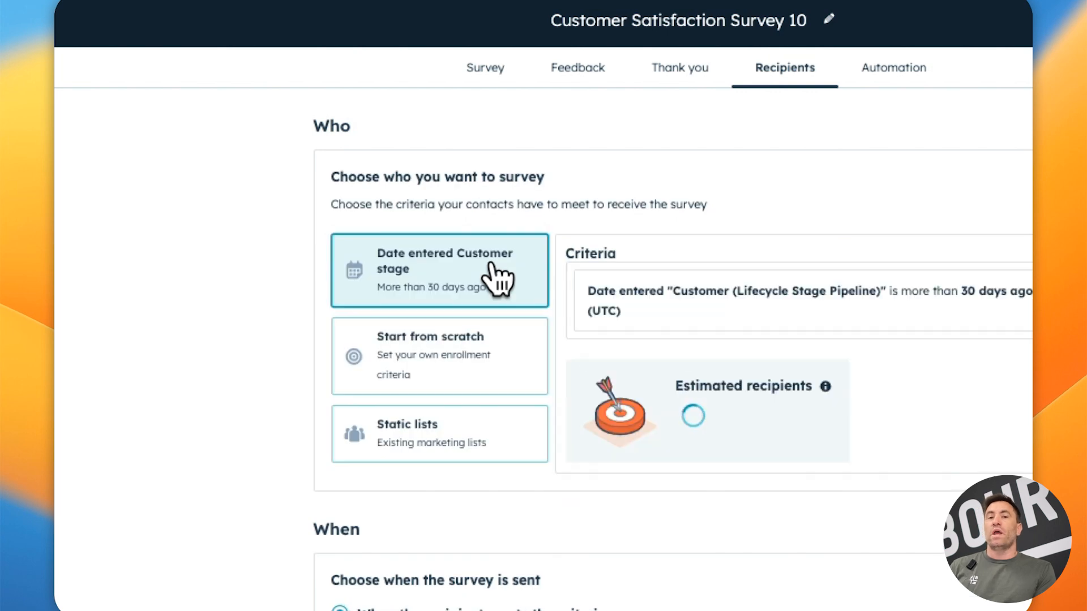
{"action": "scroll", "coordinate": [512, 303], "scroll_direction": "down", "scroll_amount": 5}
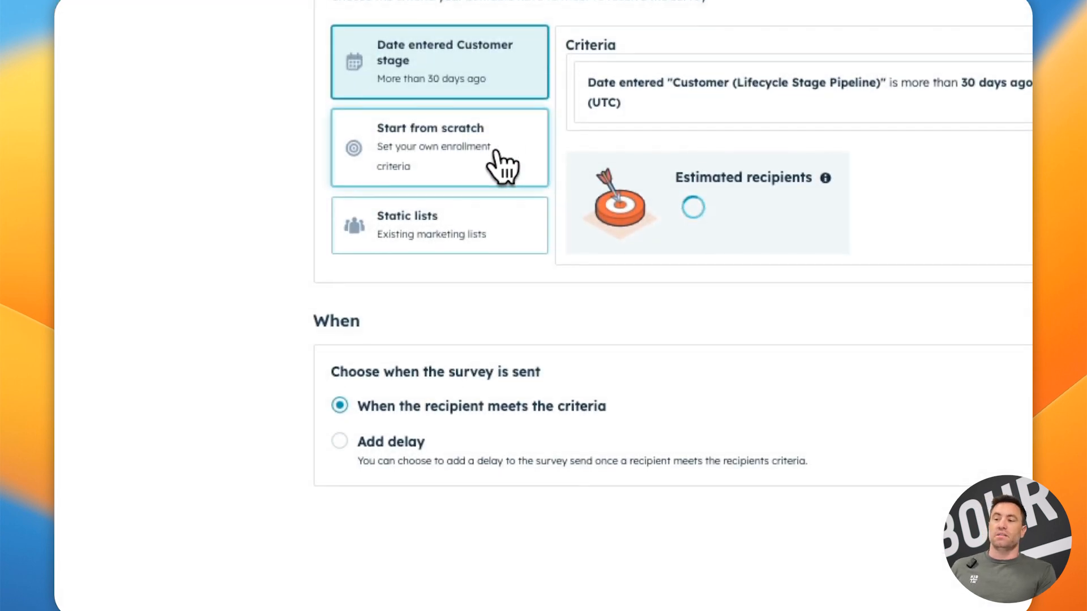
{"action": "left_click", "coordinate": [498, 161]}
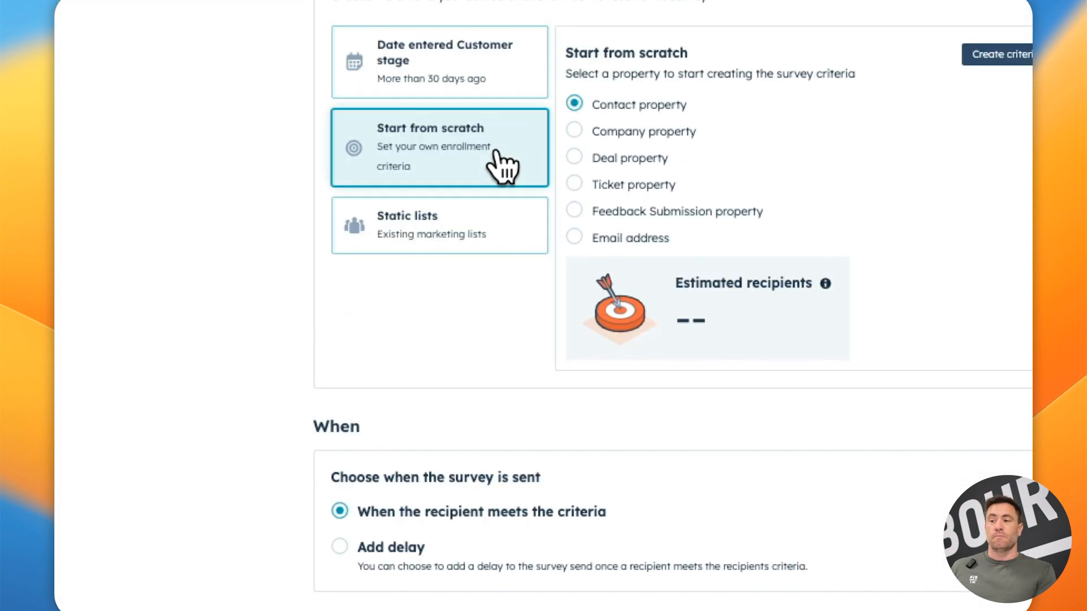
{"action": "left_click", "coordinate": [501, 227]}
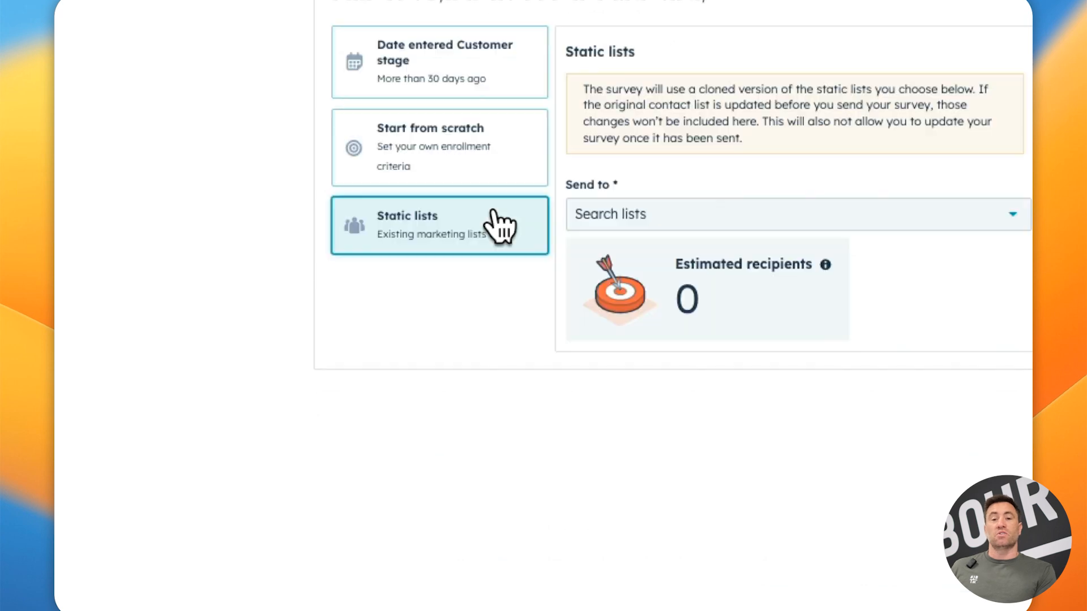
{"action": "left_click", "coordinate": [666, 219]}
{"action": "left_click", "coordinate": [667, 222]}
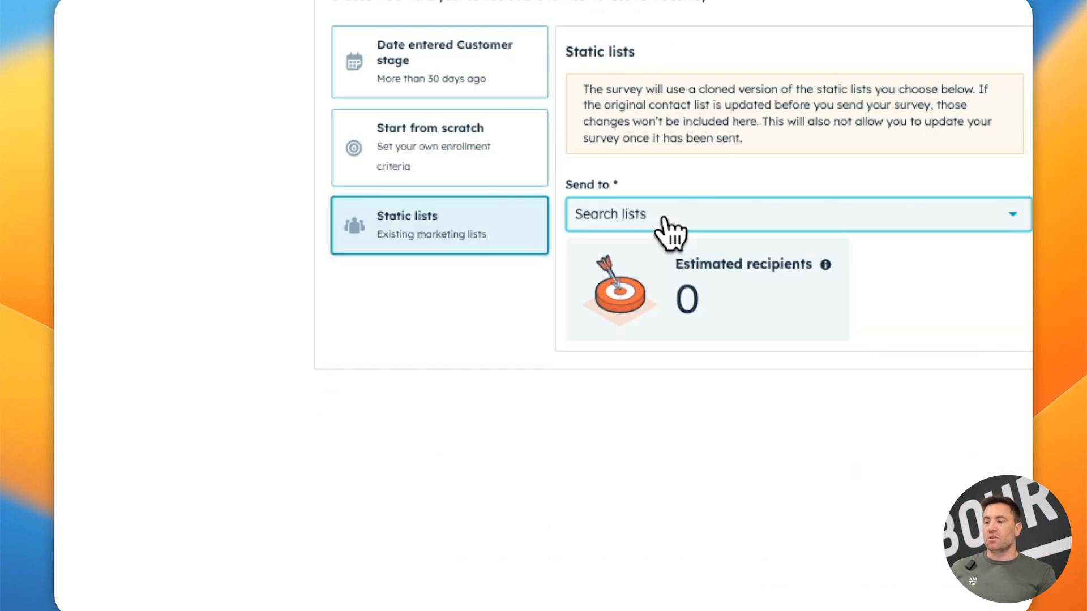
Select Start from scratch as the recipient option and open criteria creation for a contact property.
{"action": "left_click", "coordinate": [483, 173]}
{"action": "scroll", "coordinate": [478, 215], "scroll_direction": "up", "scroll_amount": 3}
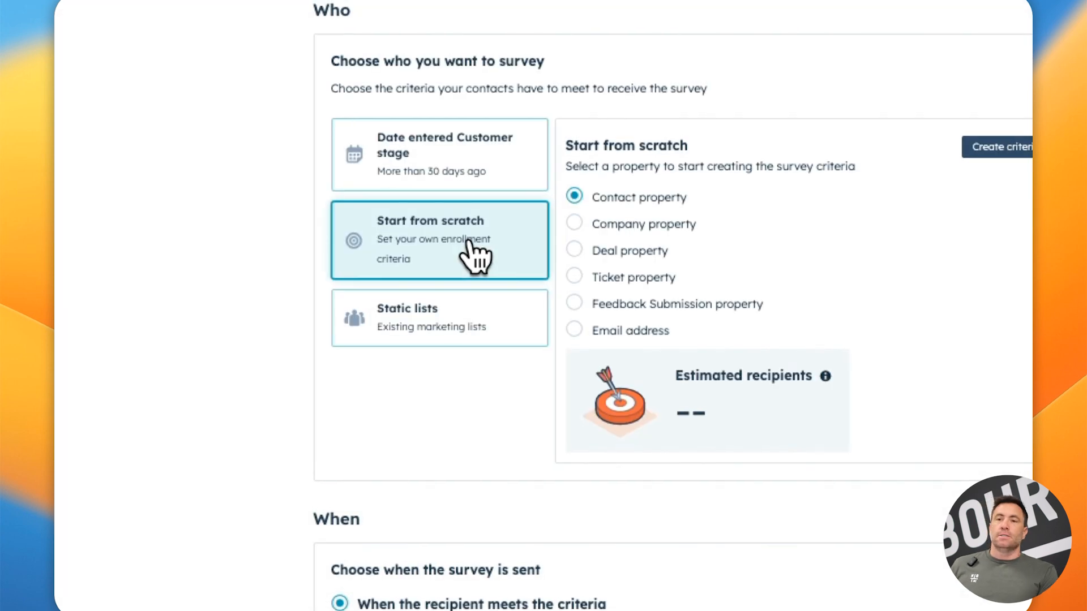
{"action": "scroll", "coordinate": [611, 225], "scroll_direction": "right", "scroll_amount": 5}
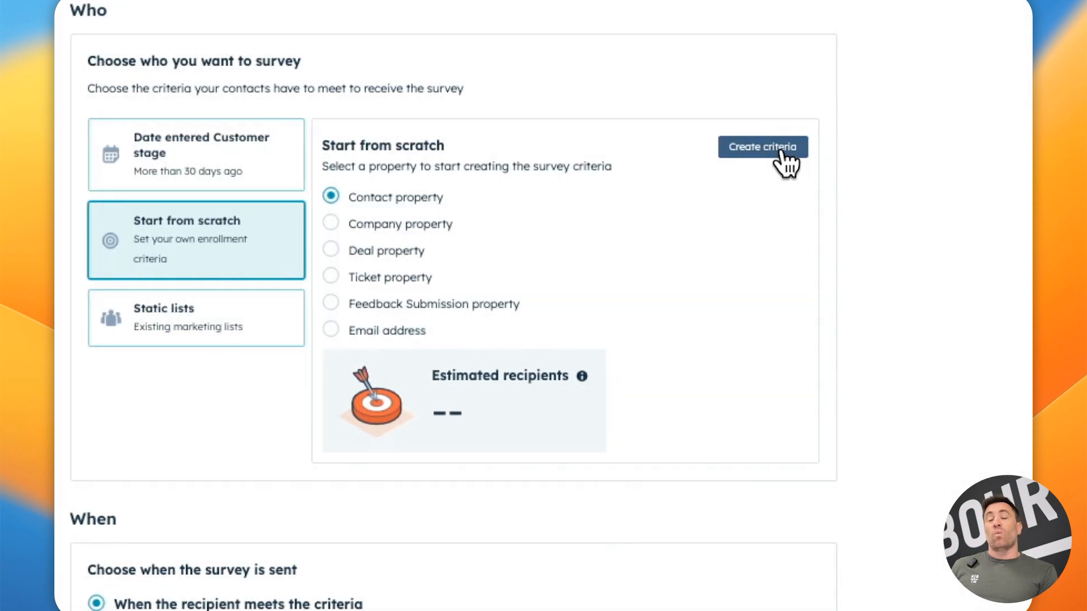
{"action": "left_click", "coordinate": [785, 149]}
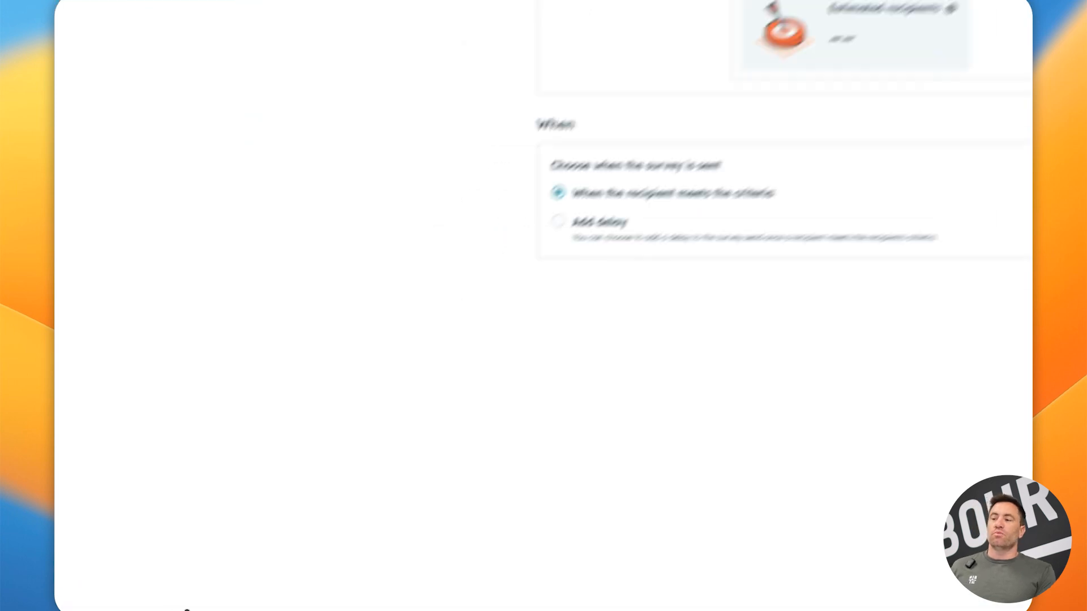
{"action": "scroll", "coordinate": [464, 460], "scroll_direction": "up", "scroll_amount": 1}
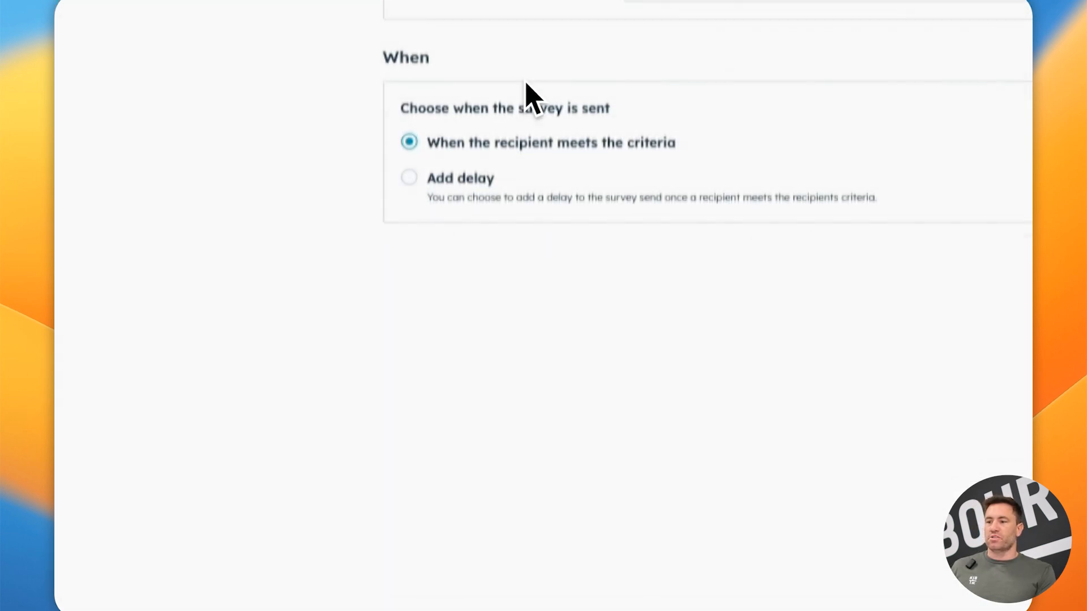
Add a 30-minute delay to the survey send after the criteria are met, and open the survey's automation settings.
{"action": "scroll", "coordinate": [566, 102], "scroll_direction": "down", "scroll_amount": 1}
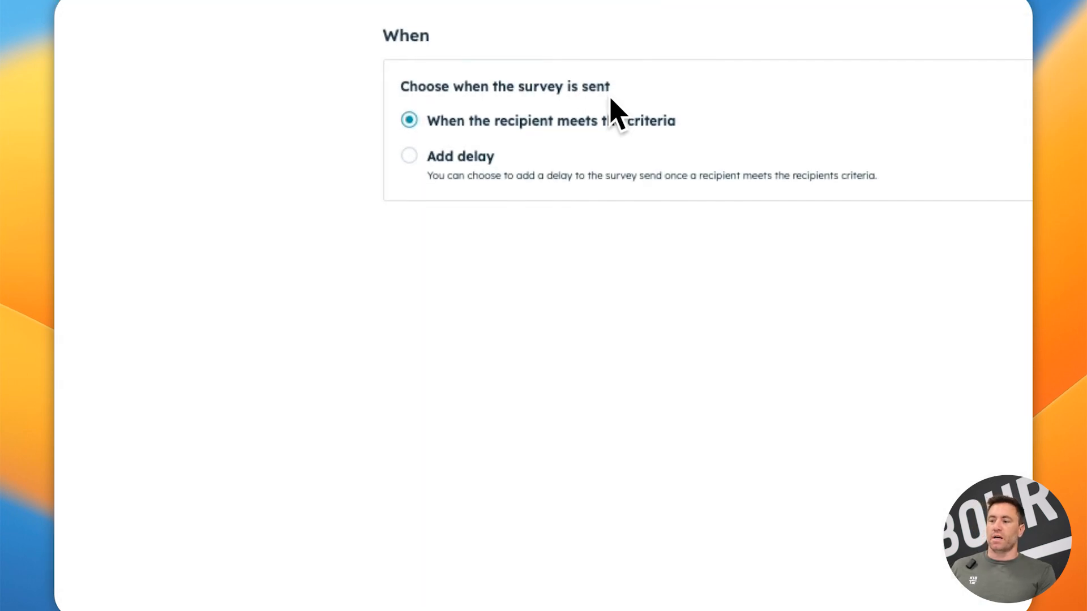
{"action": "left_click", "coordinate": [410, 156]}
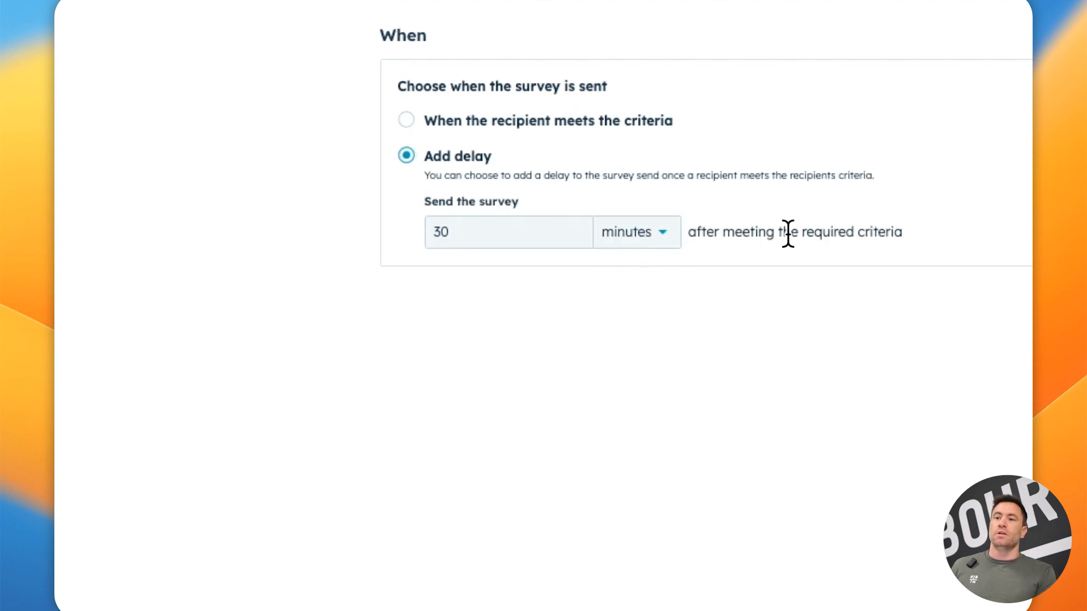
{"action": "left_click_drag", "start_coordinate": [695, 231], "coordinate": [933, 232]}
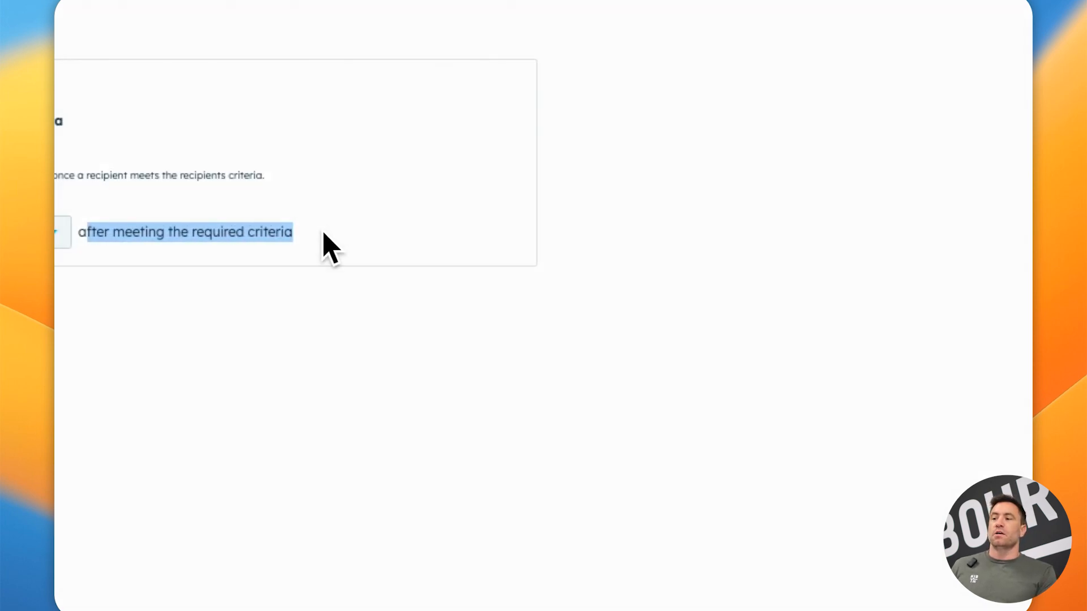
{"action": "left_click", "coordinate": [939, 228]}
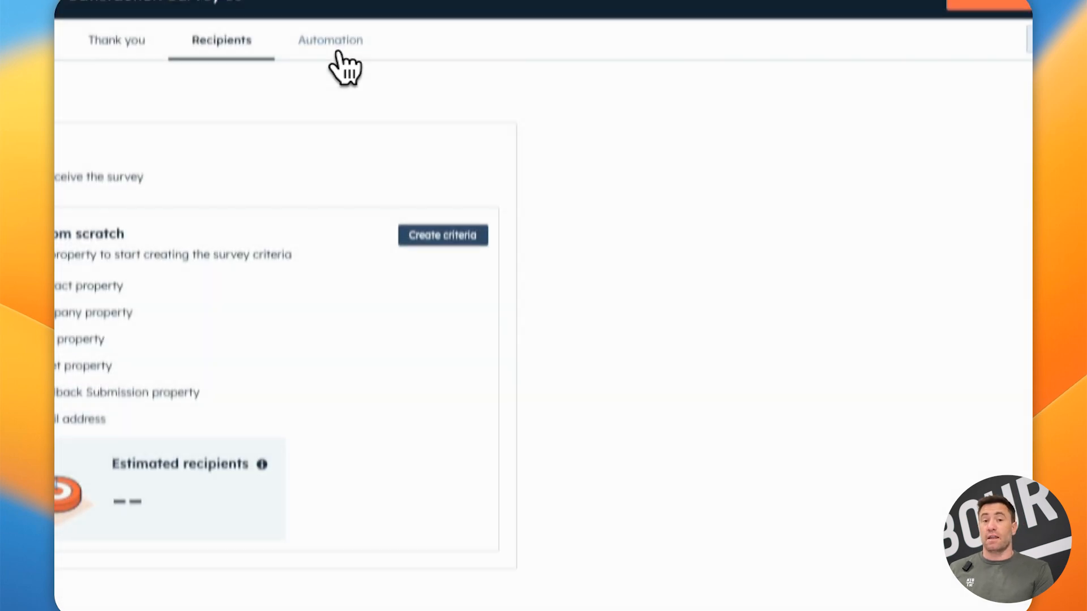
{"action": "left_click", "coordinate": [334, 49]}
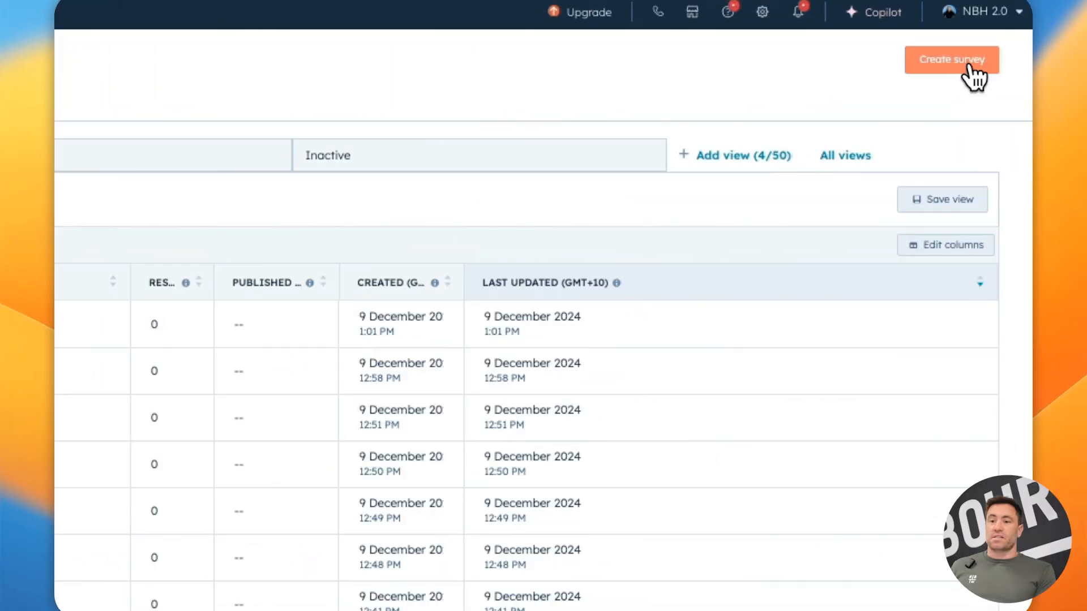
Start a new survey from the Customer loyalty (NPS) template, preview it and continue to the delivery method.
{"action": "left_click", "coordinate": [968, 67]}
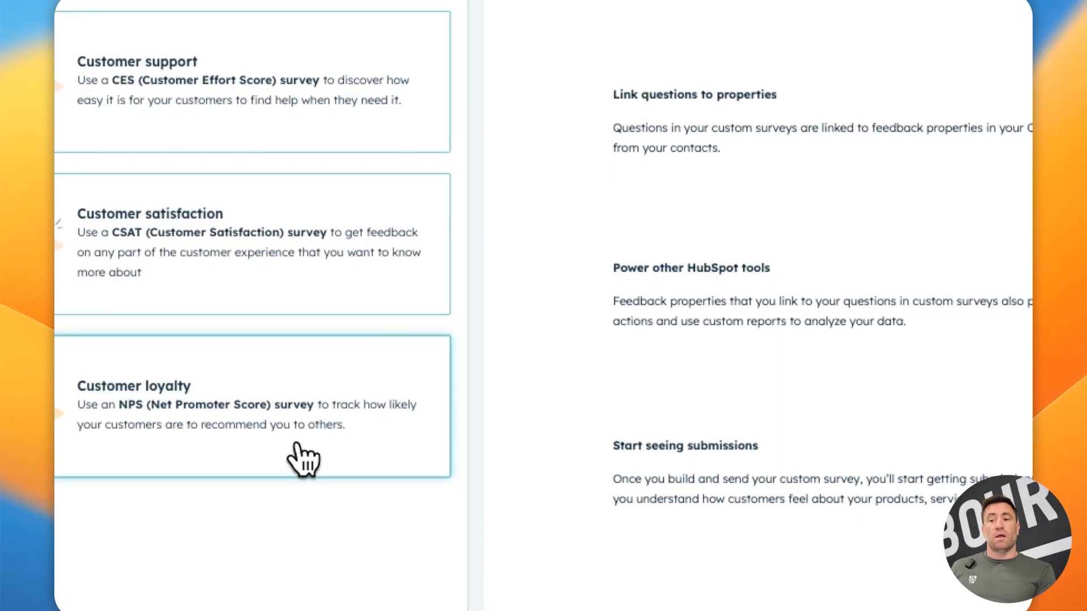
{"action": "left_click", "coordinate": [360, 451]}
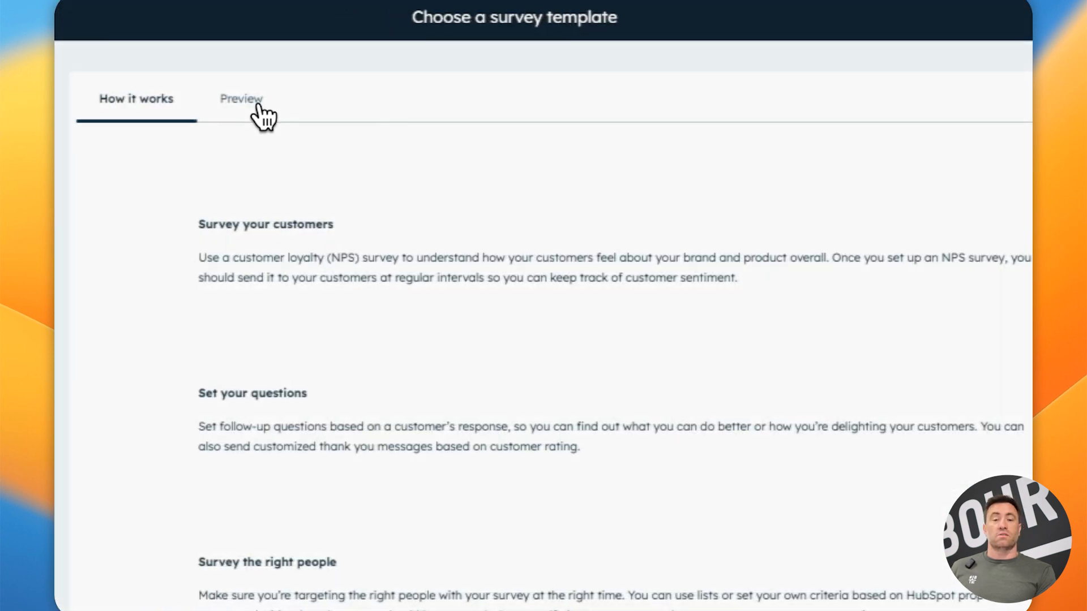
{"action": "left_click", "coordinate": [258, 108]}
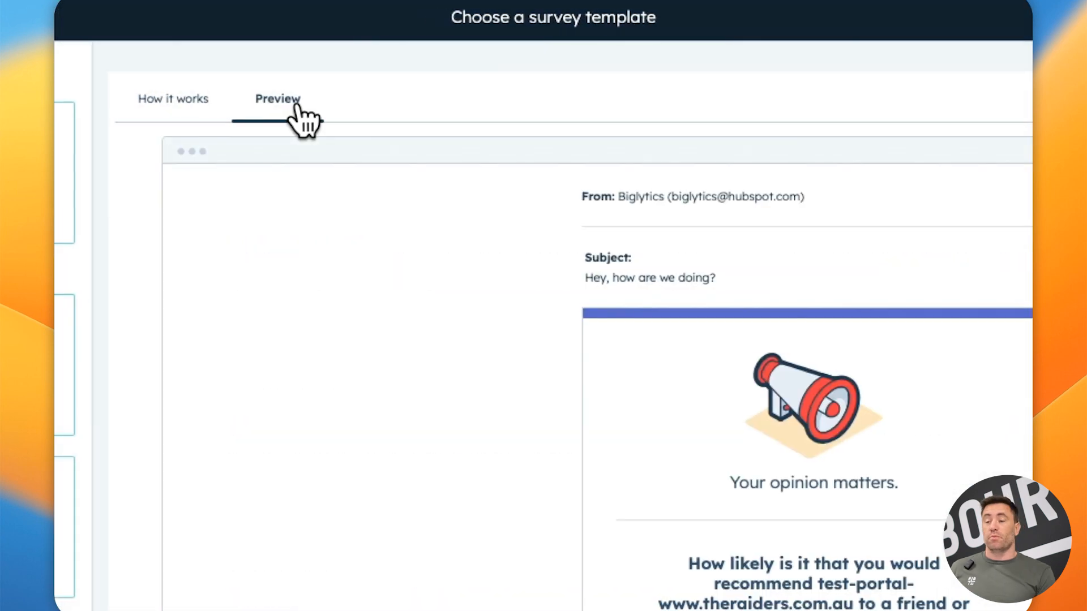
{"action": "left_click", "coordinate": [978, 26]}
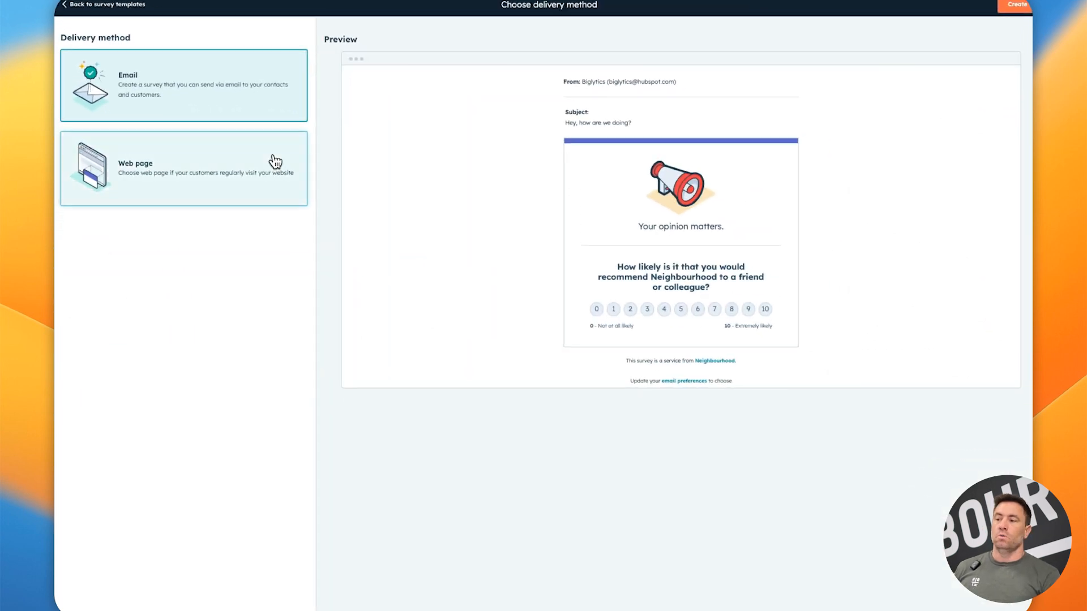
Preview the Web page delivery method, then choose Email and create the customer loyalty survey.
{"action": "left_click", "coordinate": [434, 322]}
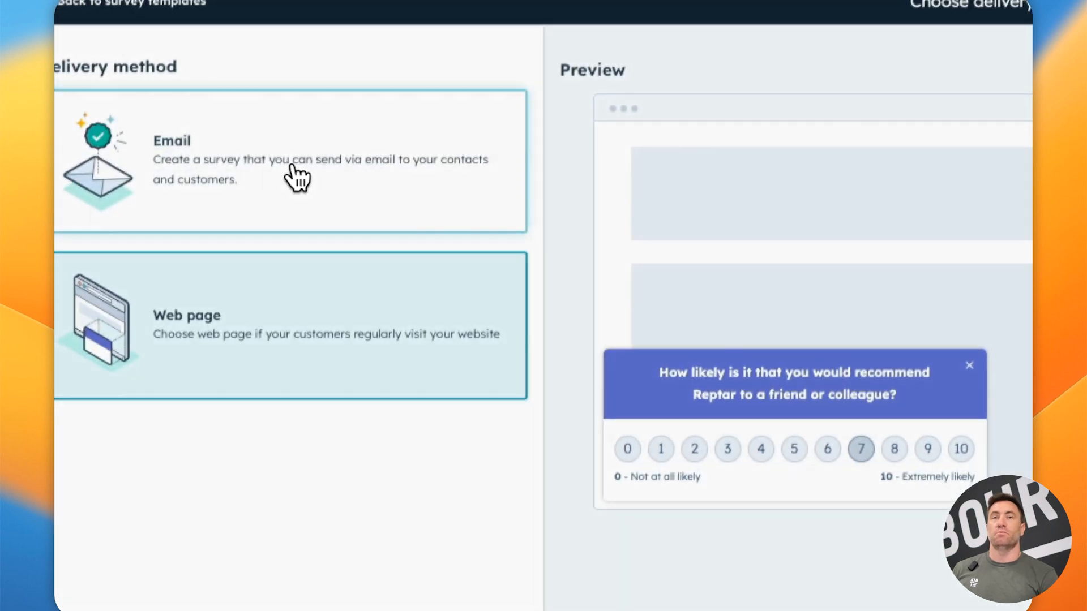
{"action": "left_click", "coordinate": [291, 175]}
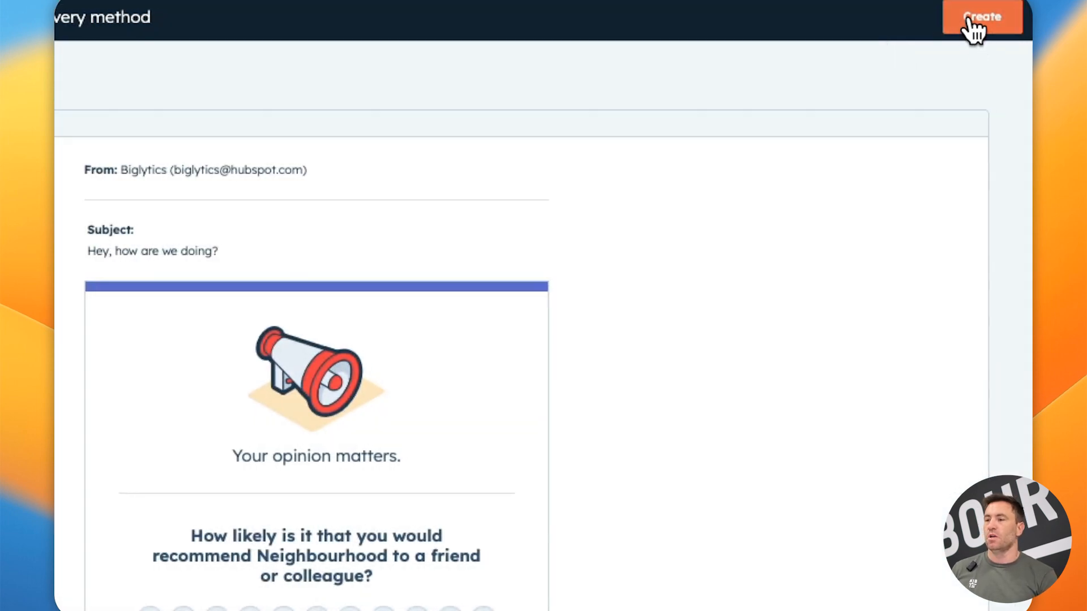
{"action": "left_click", "coordinate": [973, 23]}
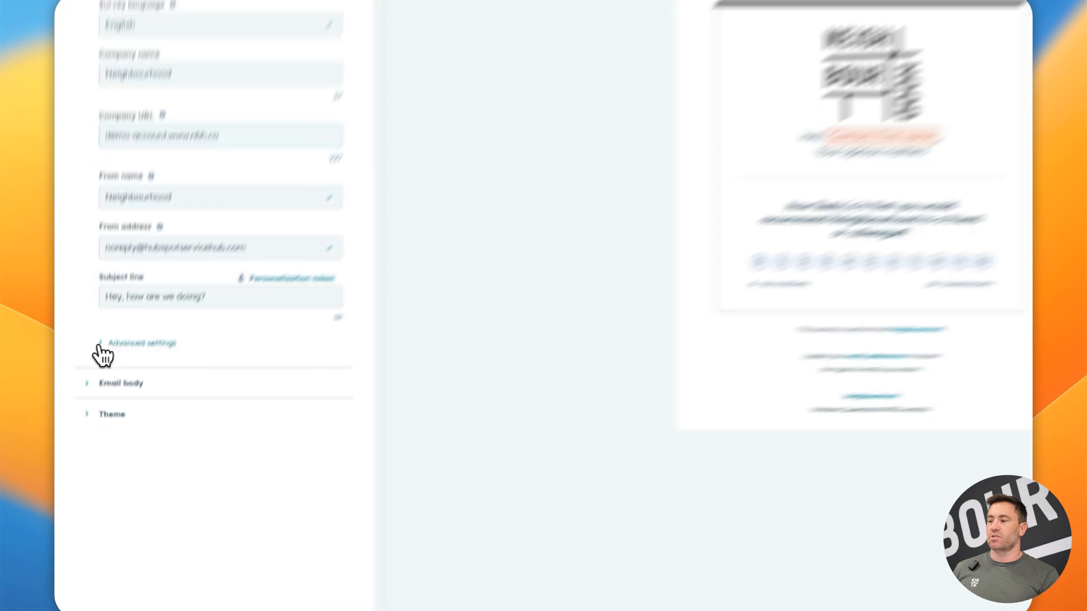
Expand the advanced settings, email body and theme sections of the loyalty survey and review them with the email preview.
{"action": "left_click", "coordinate": [90, 396]}
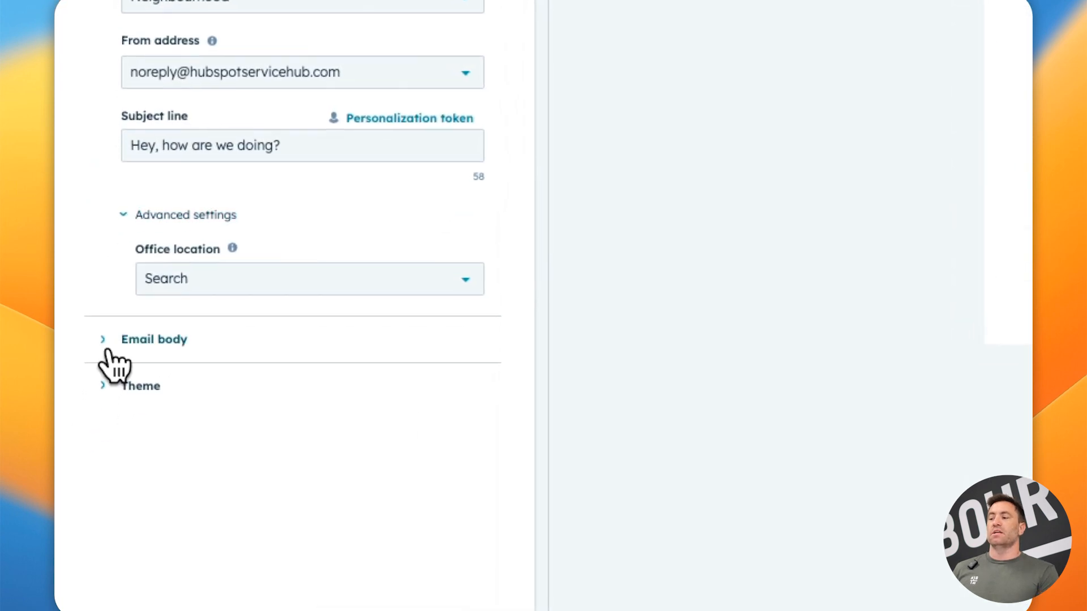
{"action": "left_click", "coordinate": [86, 427]}
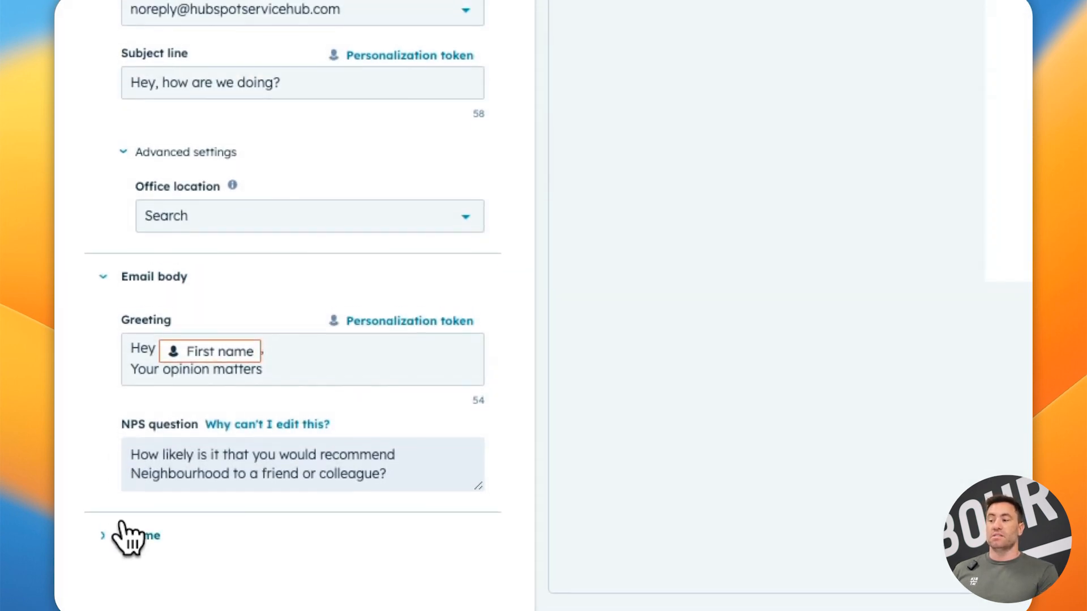
{"action": "left_click", "coordinate": [101, 538]}
{"action": "scroll", "coordinate": [509, 417], "scroll_direction": "down", "scroll_amount": 10}
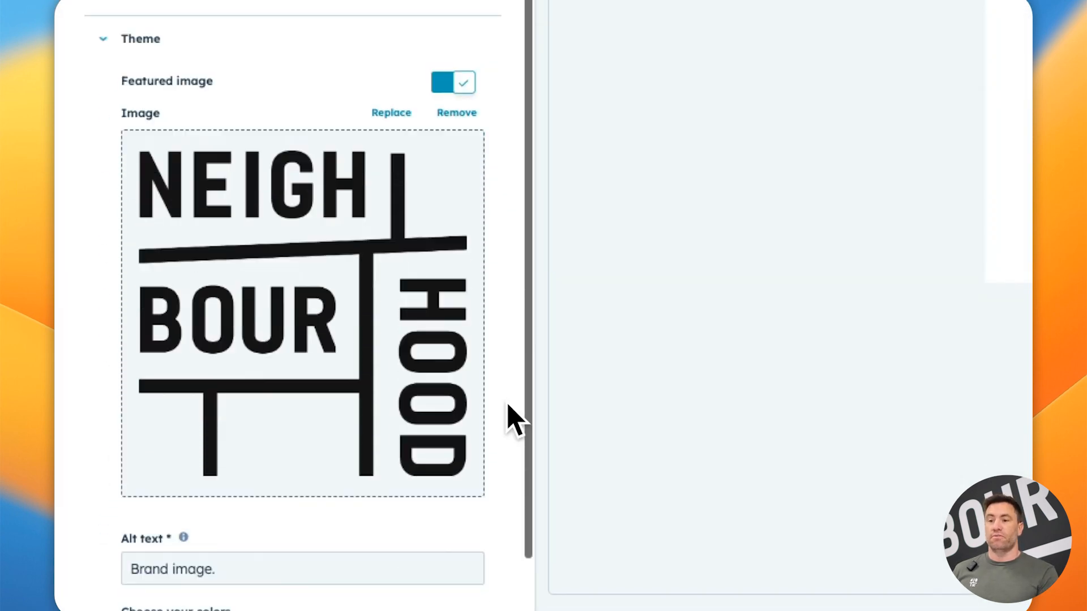
{"action": "scroll", "coordinate": [509, 417], "scroll_direction": "up", "scroll_amount": 5}
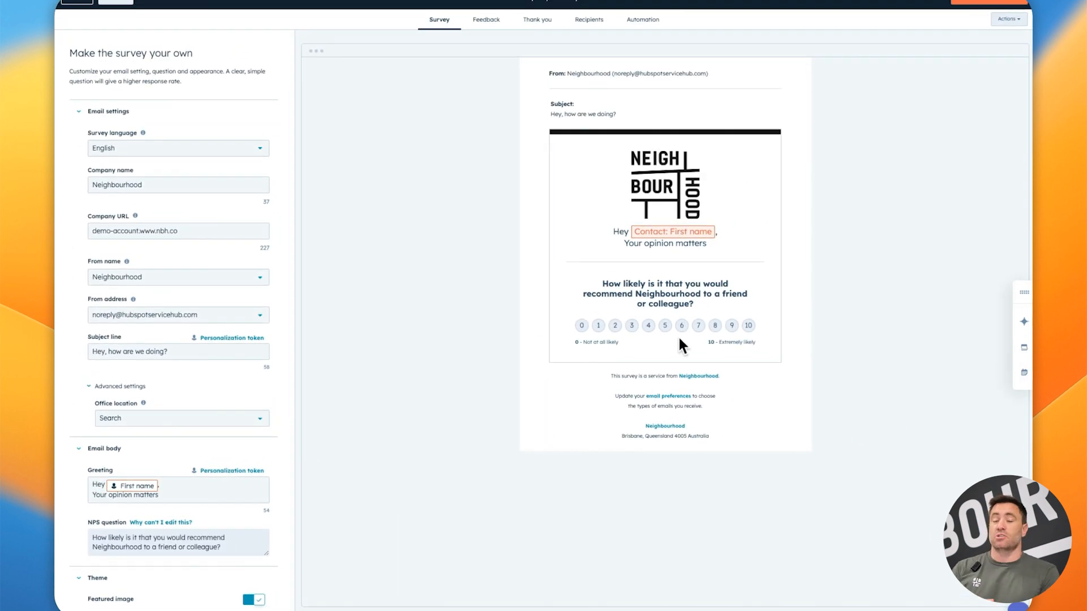
{"action": "left_click", "coordinate": [679, 328]}
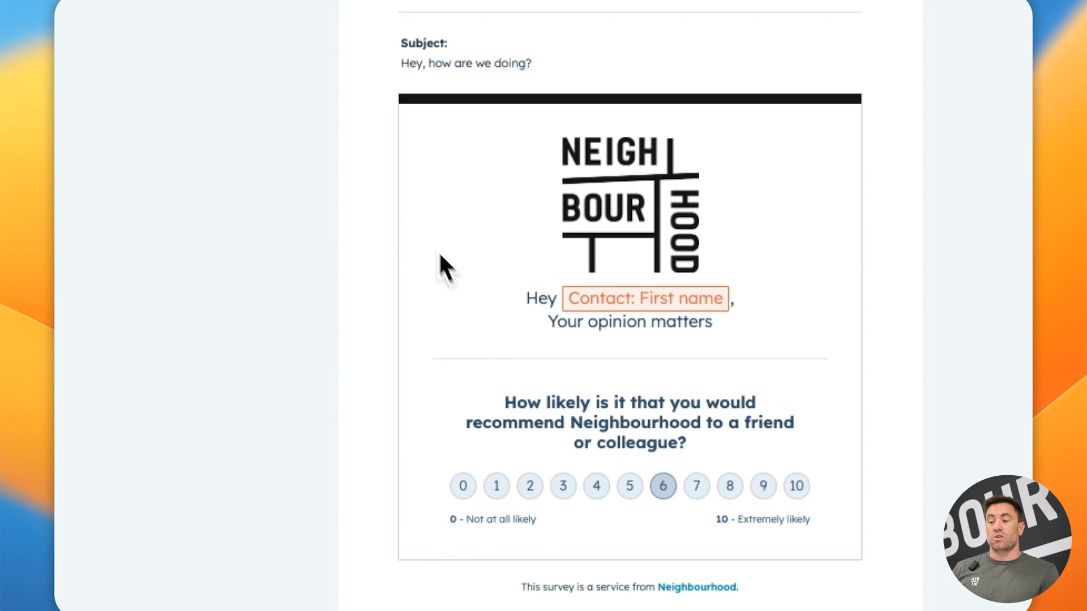
Review the survey's follow-up questions for Detractors, Passive and Promoters, and open the thank you message settings.
{"action": "left_click", "coordinate": [301, 49]}
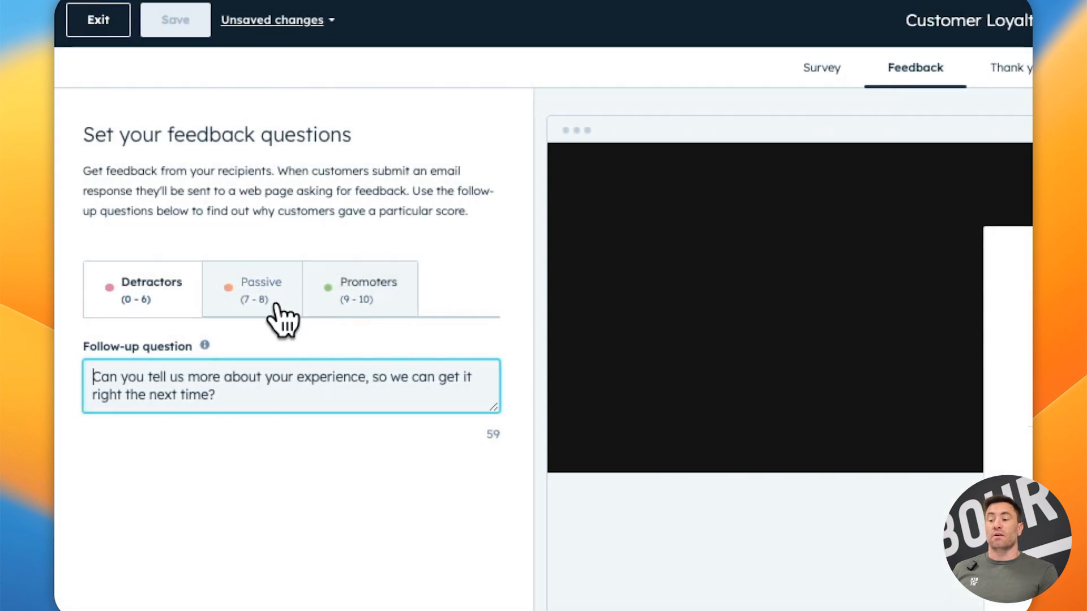
{"action": "left_click", "coordinate": [283, 317]}
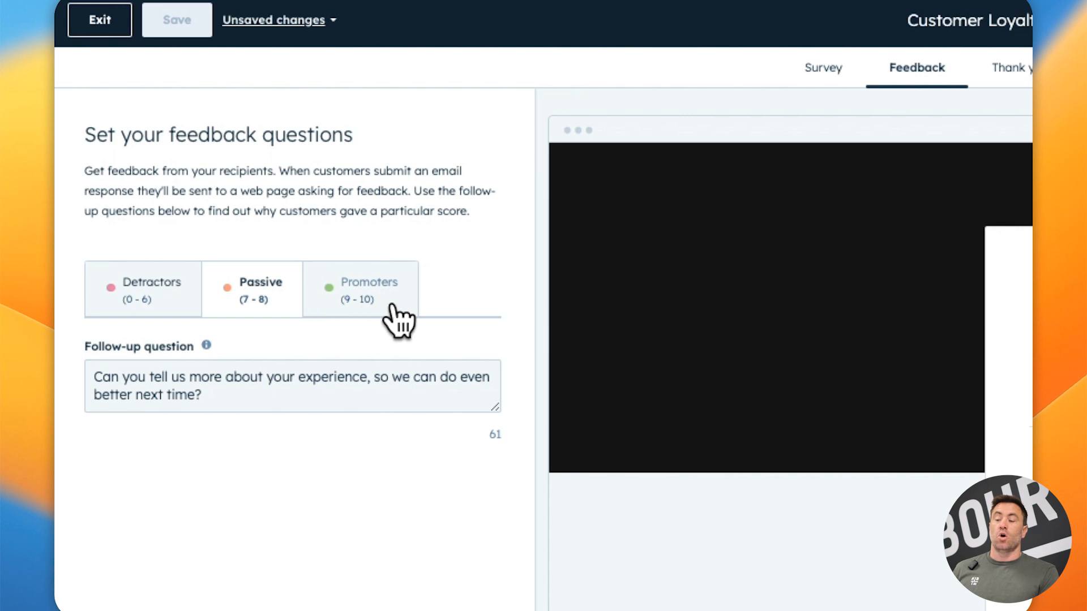
{"action": "left_click", "coordinate": [416, 321]}
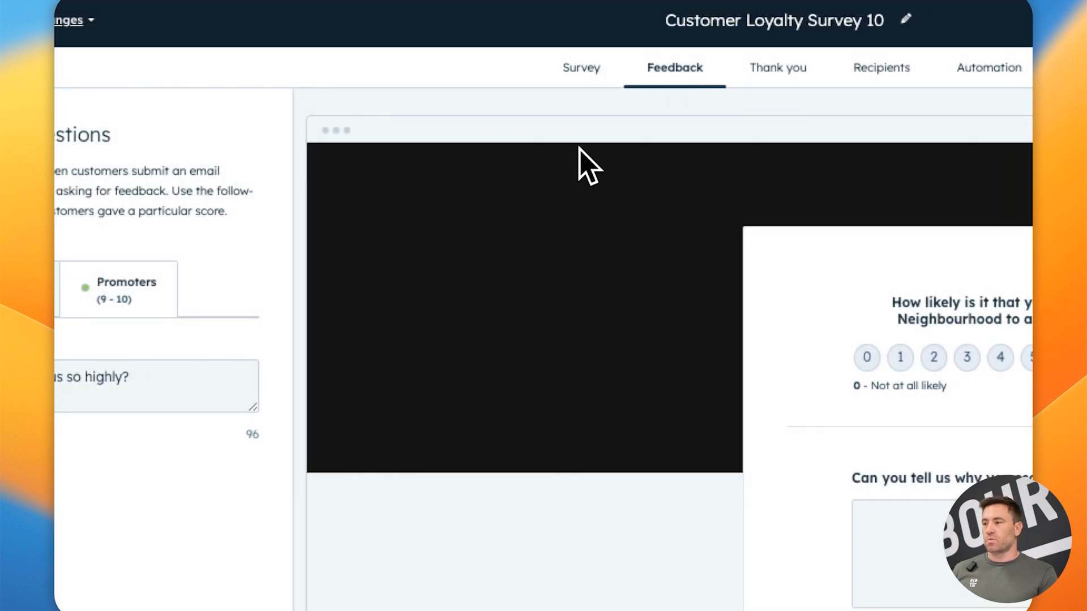
{"action": "left_click", "coordinate": [791, 78]}
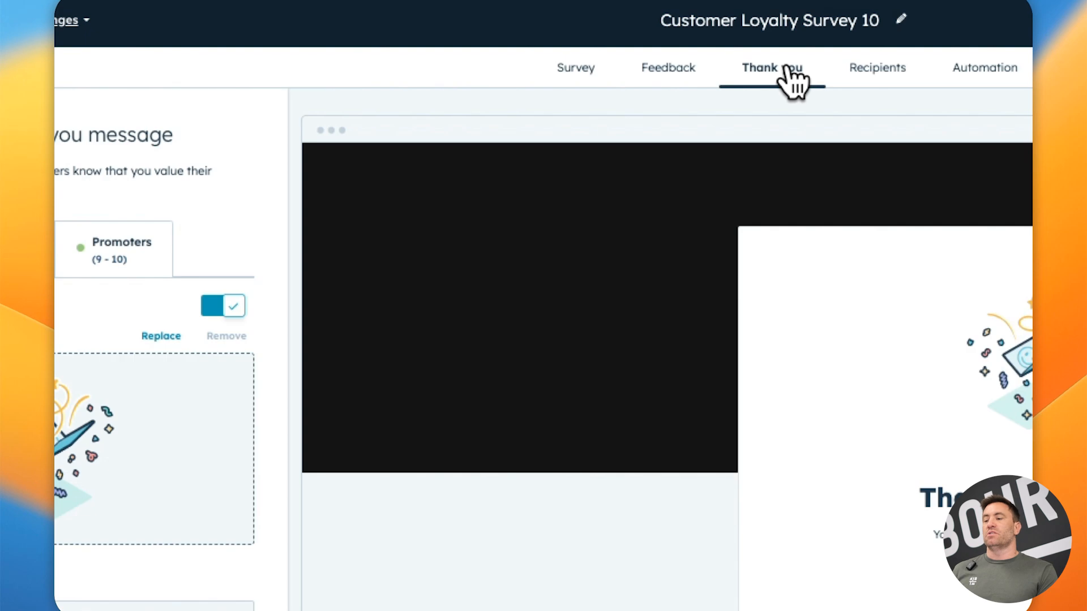
Replace the Promoters follow-up question with "can you tell us more?" and open the thank you message settings.
{"action": "left_click", "coordinate": [669, 73]}
{"action": "triple_click", "coordinate": [299, 378]}
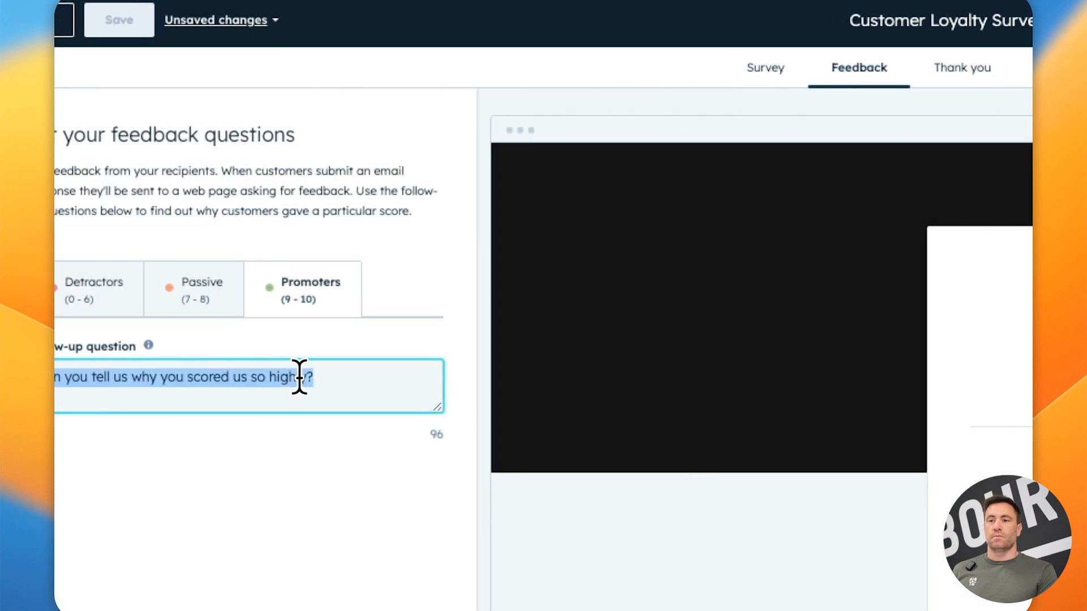
{"action": "key", "text": "BackSpace"}
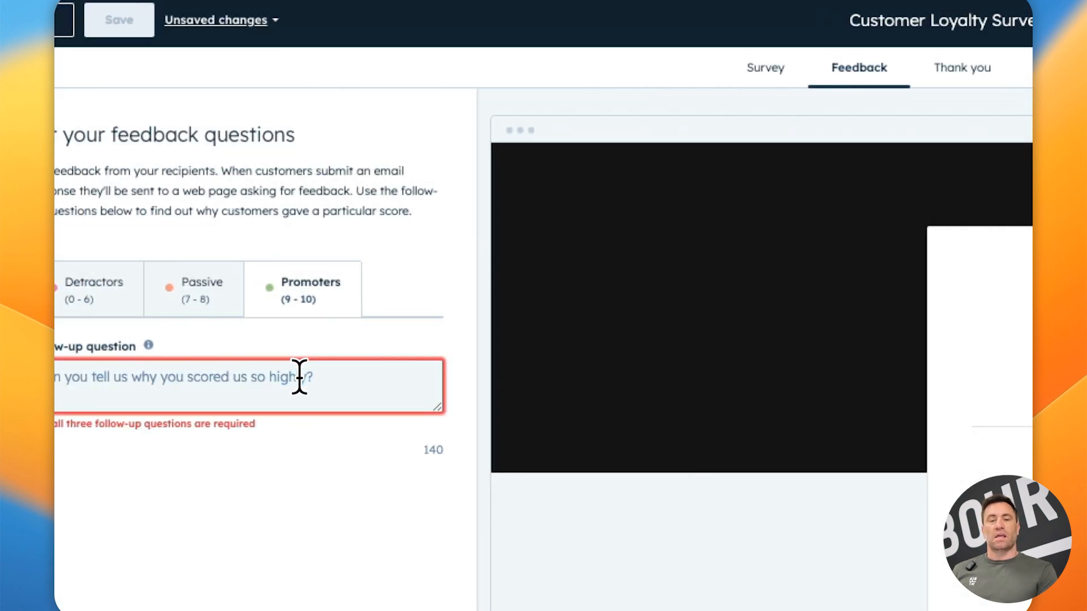
{"action": "type", "text": "Can you tell us"}
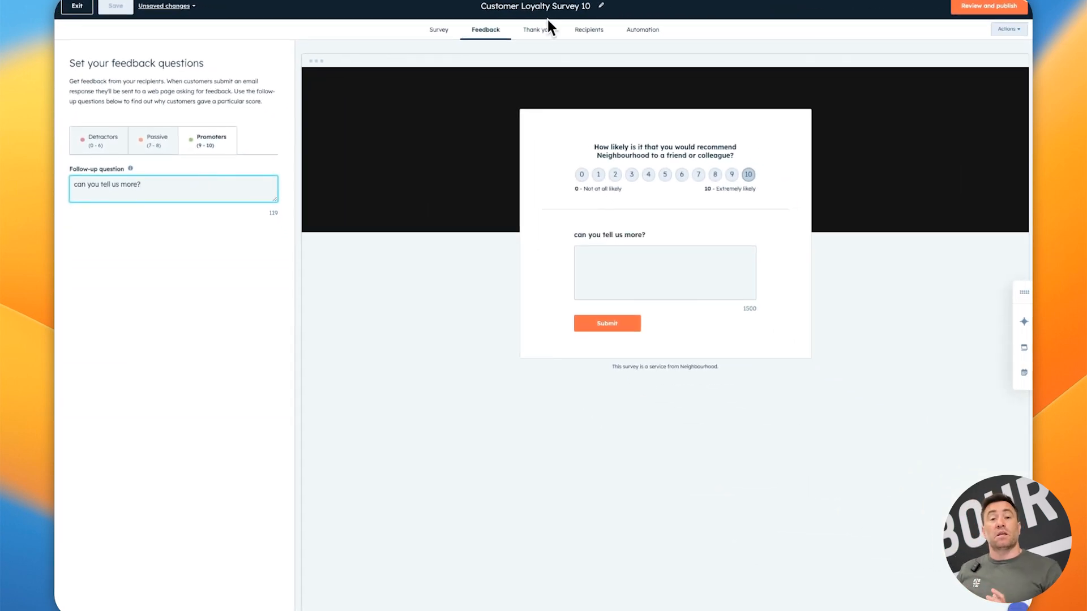
{"action": "left_click", "coordinate": [535, 31]}
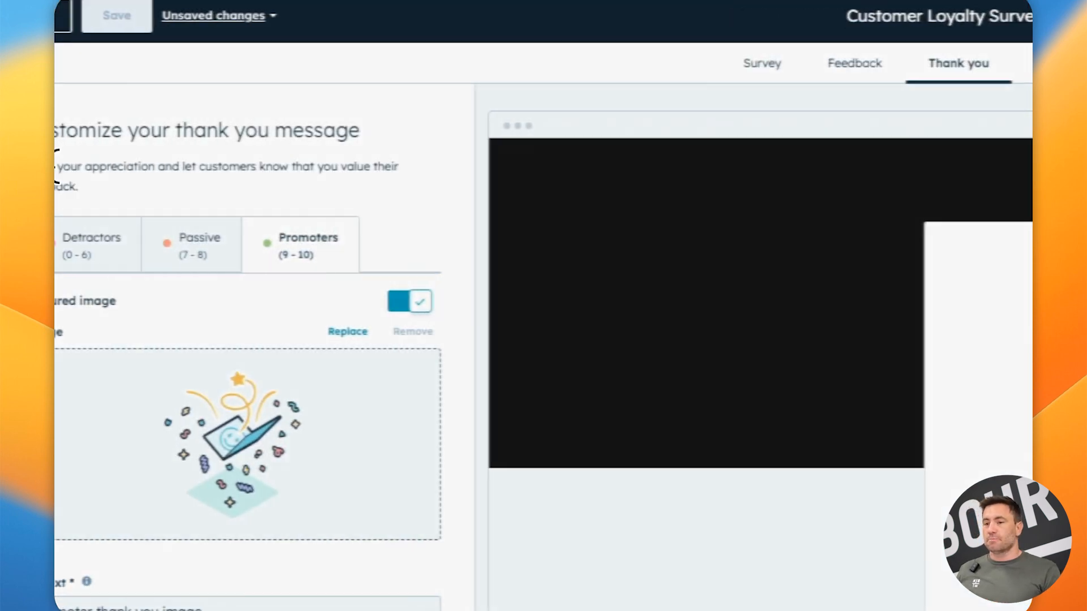
{"action": "left_click", "coordinate": [150, 258]}
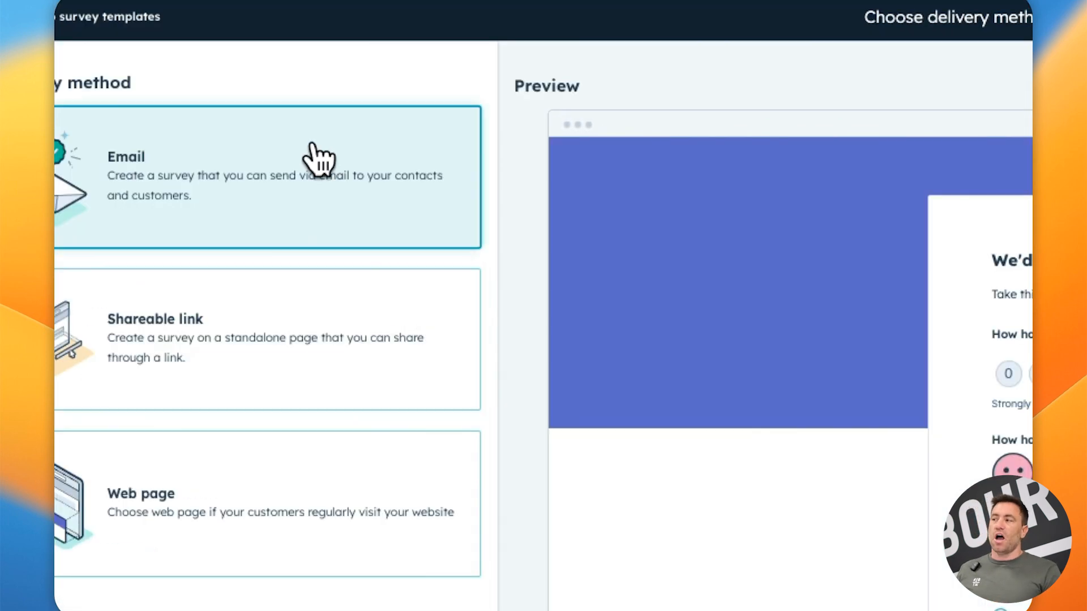
Preview the Shareable link and Web page delivery methods for the custom survey, choose Email and create the survey.
{"action": "left_click", "coordinate": [319, 283]}
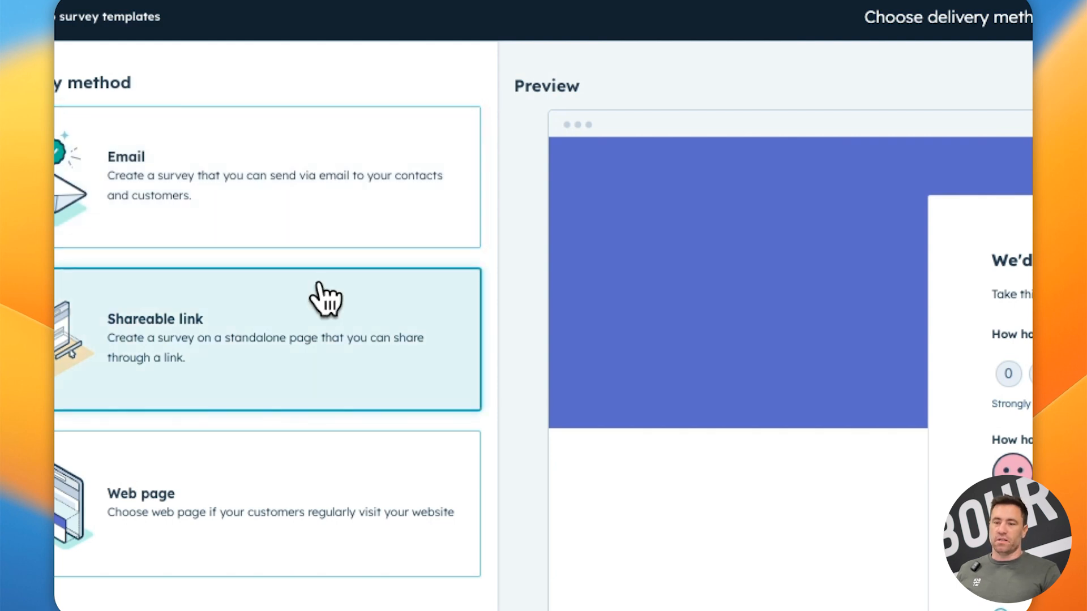
{"action": "scroll", "coordinate": [320, 295], "scroll_direction": "down", "scroll_amount": 5}
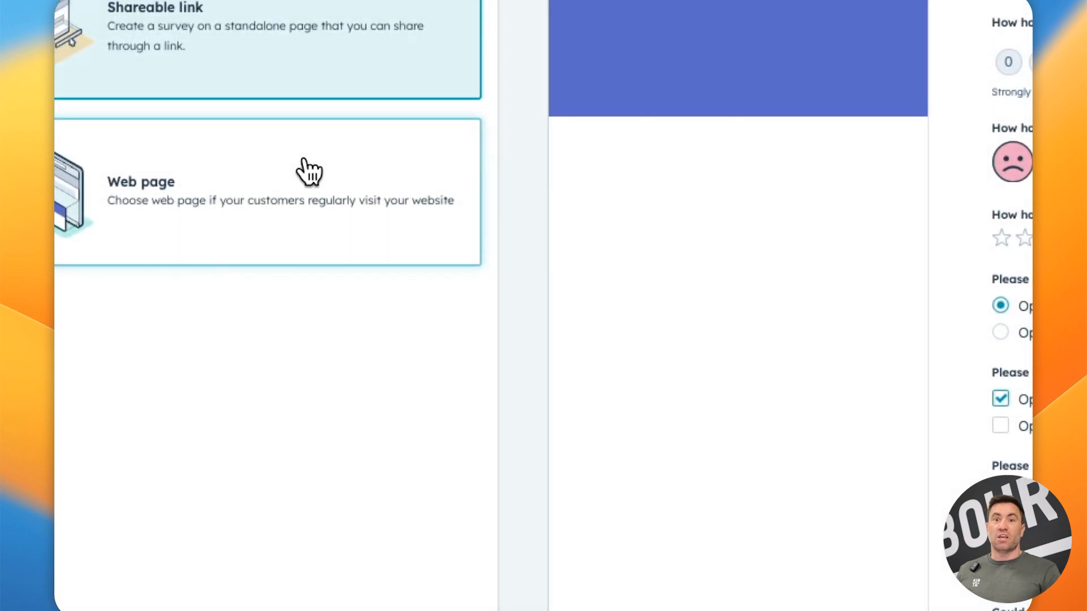
{"action": "left_click", "coordinate": [308, 173]}
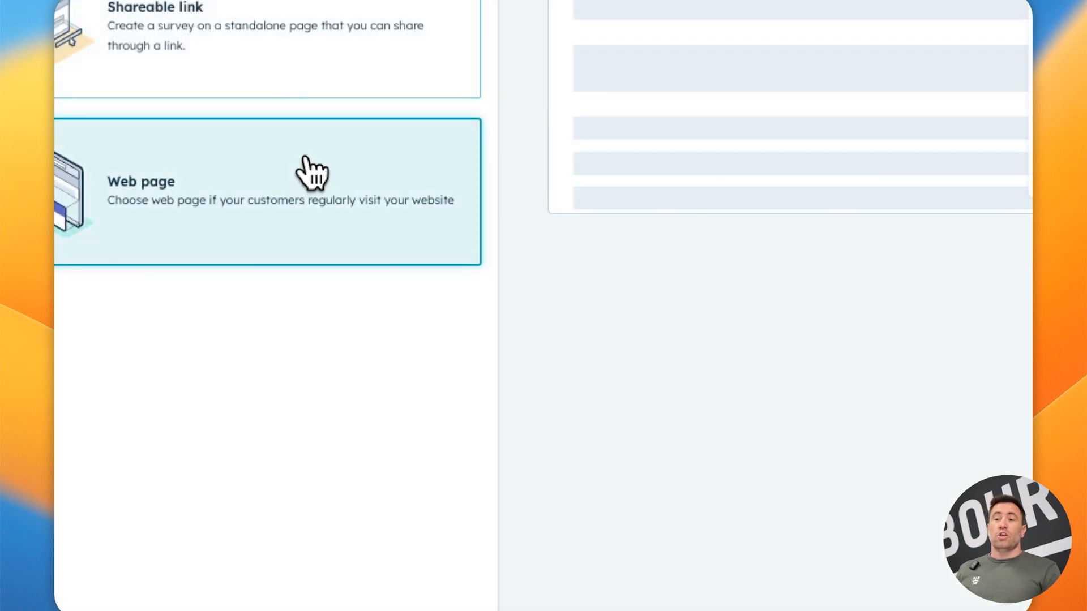
{"action": "scroll", "coordinate": [309, 173], "scroll_direction": "up", "scroll_amount": 4}
{"action": "left_click", "coordinate": [312, 283]}
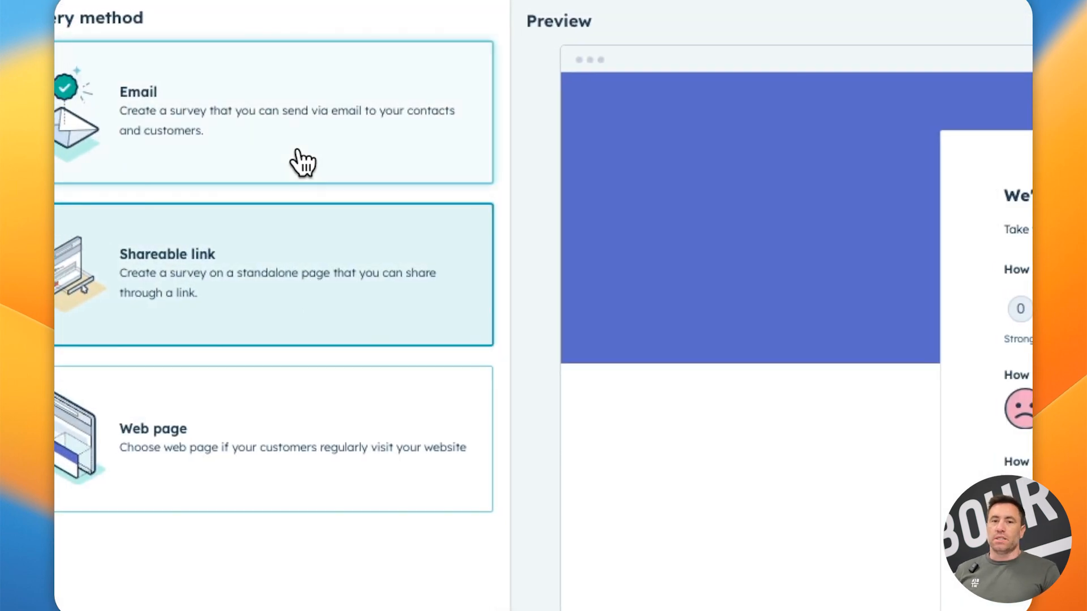
{"action": "left_click", "coordinate": [298, 152]}
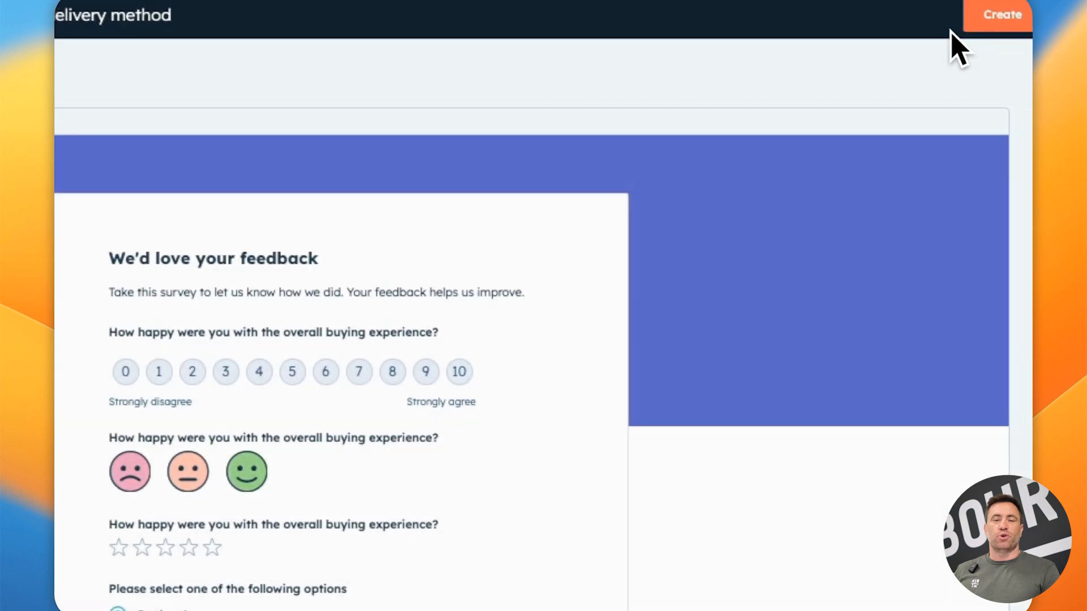
{"action": "left_click", "coordinate": [978, 22]}
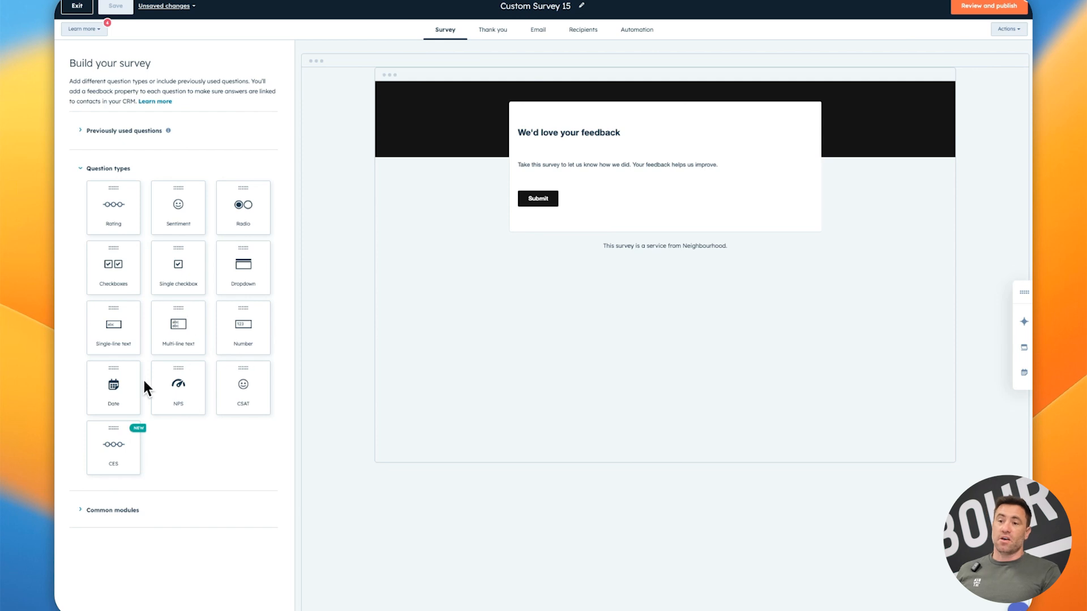
Expand the common modules and previously used questions and examine the elements available for building the custom survey.
{"action": "scroll", "coordinate": [138, 451], "scroll_direction": "down", "scroll_amount": 1}
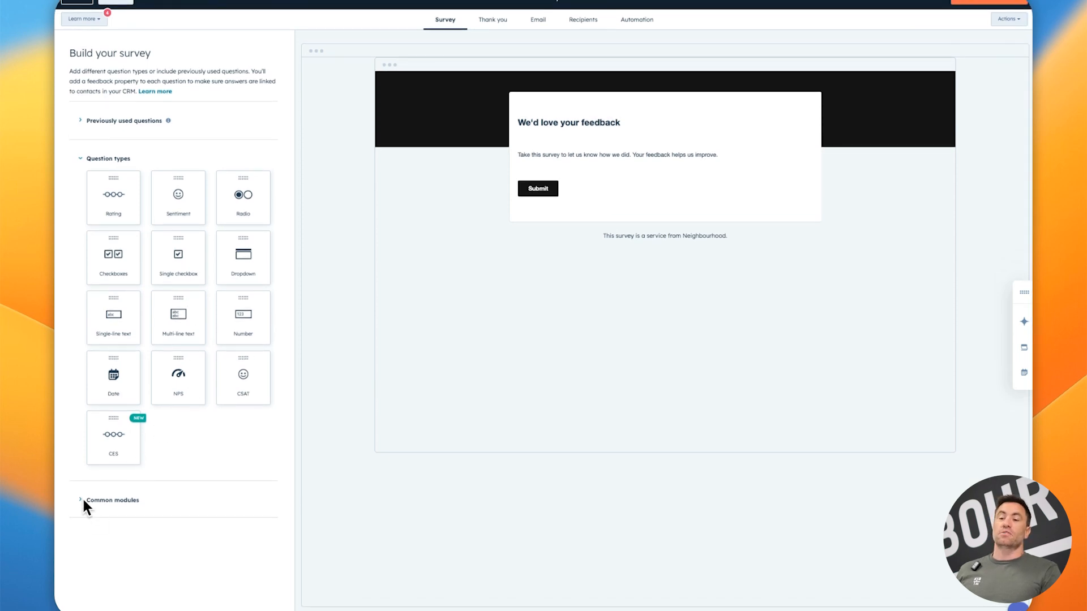
{"action": "left_click", "coordinate": [80, 501]}
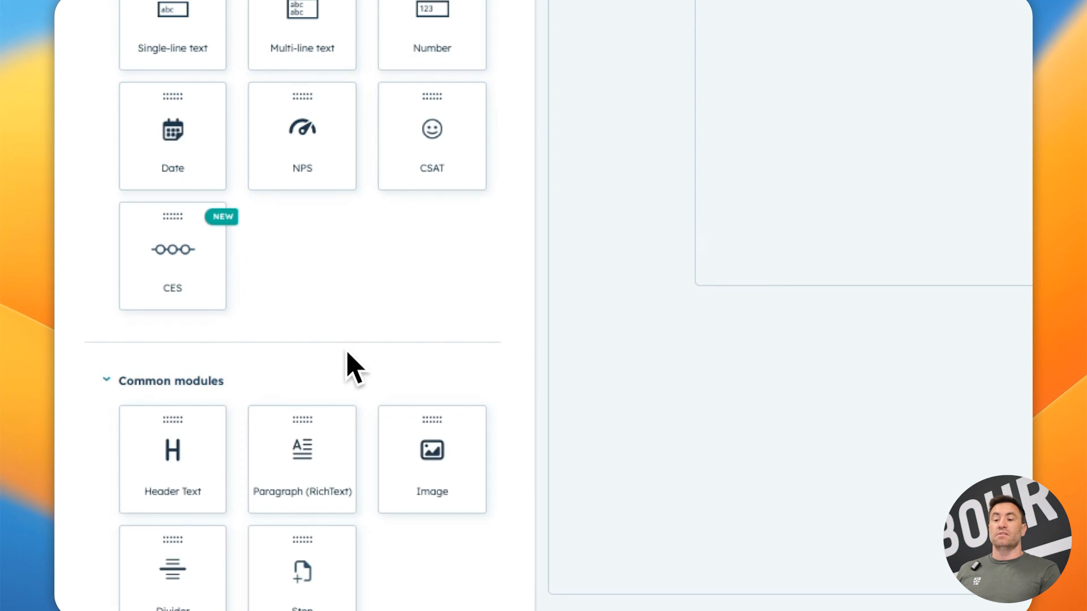
{"action": "scroll", "coordinate": [356, 354], "scroll_direction": "down", "scroll_amount": 3}
{"action": "scroll", "coordinate": [365, 362], "scroll_direction": "up", "scroll_amount": 3}
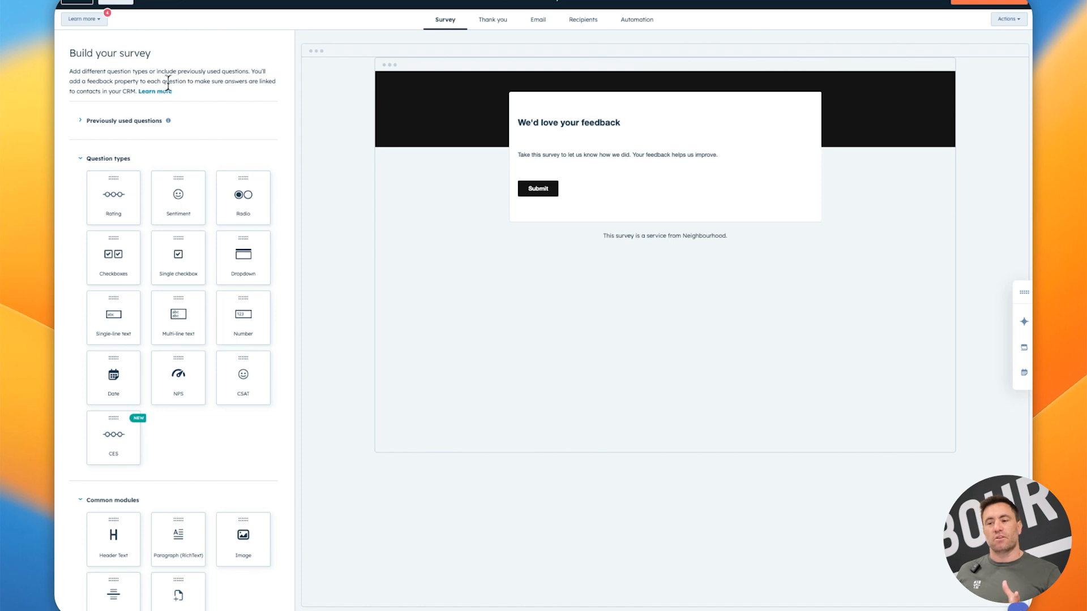
{"action": "left_click", "coordinate": [85, 122]}
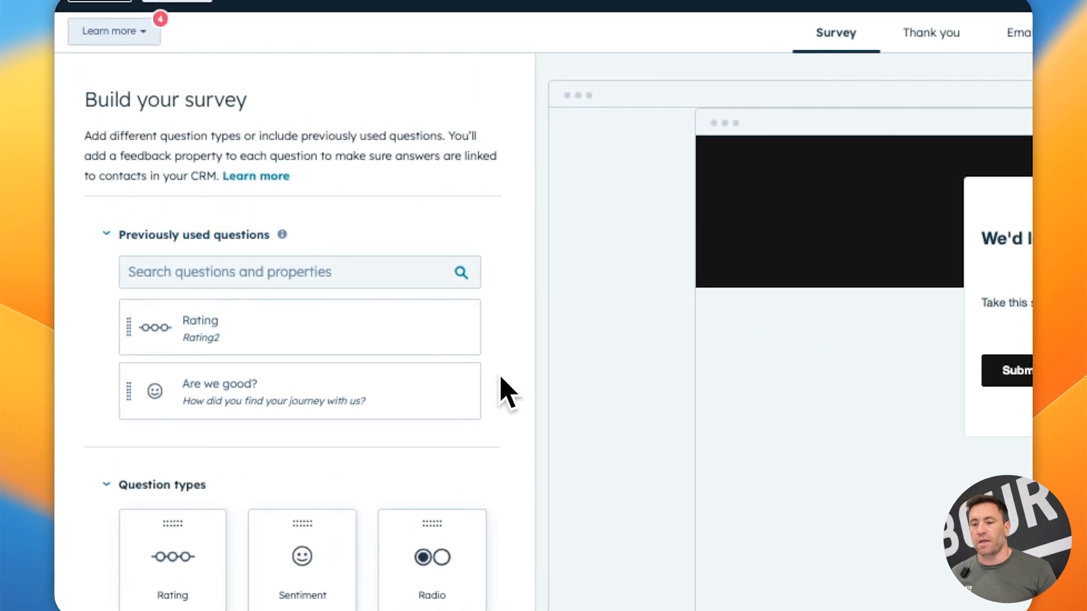
{"action": "scroll", "coordinate": [508, 392], "scroll_direction": "down", "scroll_amount": 3}
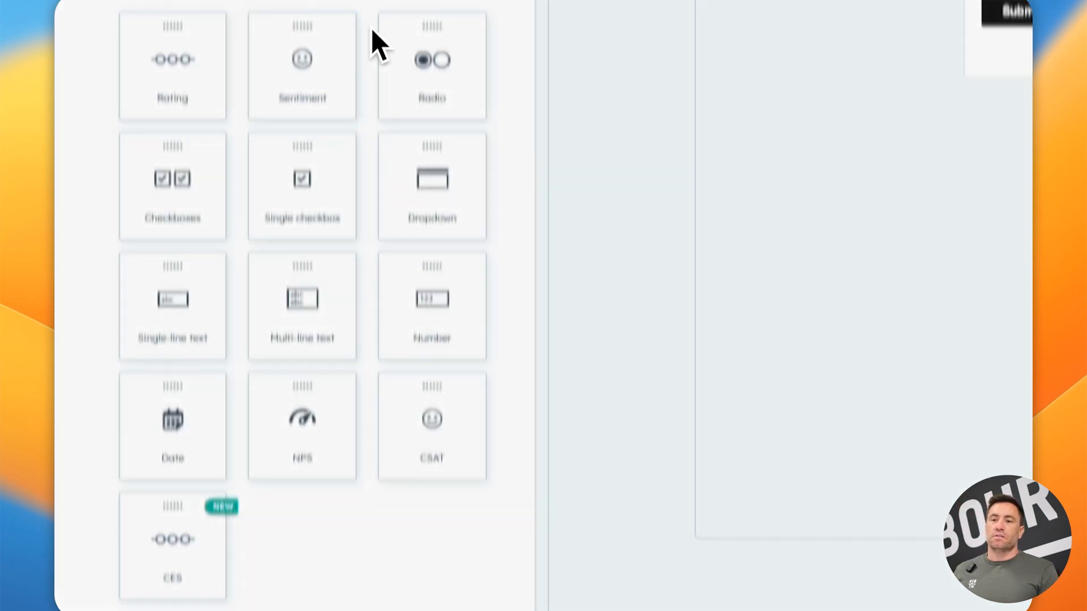
Add a Sentiment question below the "We'd love your feedback" heading with the help text "Are you happy watching HubSpot How To's?".
{"action": "left_click_drag", "start_coordinate": [331, 410], "coordinate": [1082, 323]}
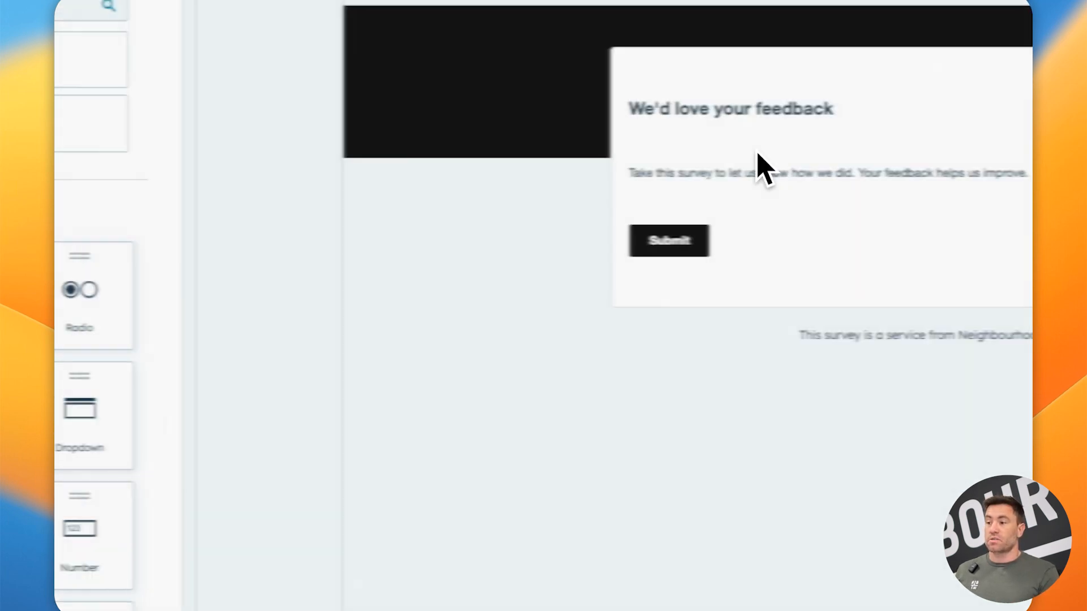
{"action": "left_click_drag", "start_coordinate": [176, 232], "coordinate": [660, 163]}
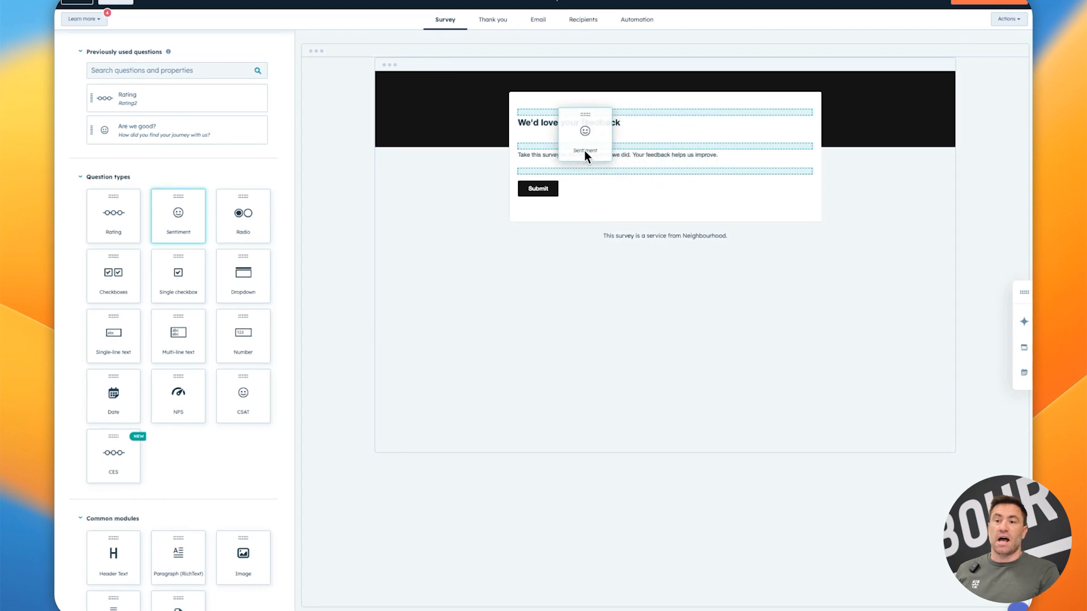
{"action": "left_click_drag", "start_coordinate": [584, 150], "coordinate": [595, 146]}
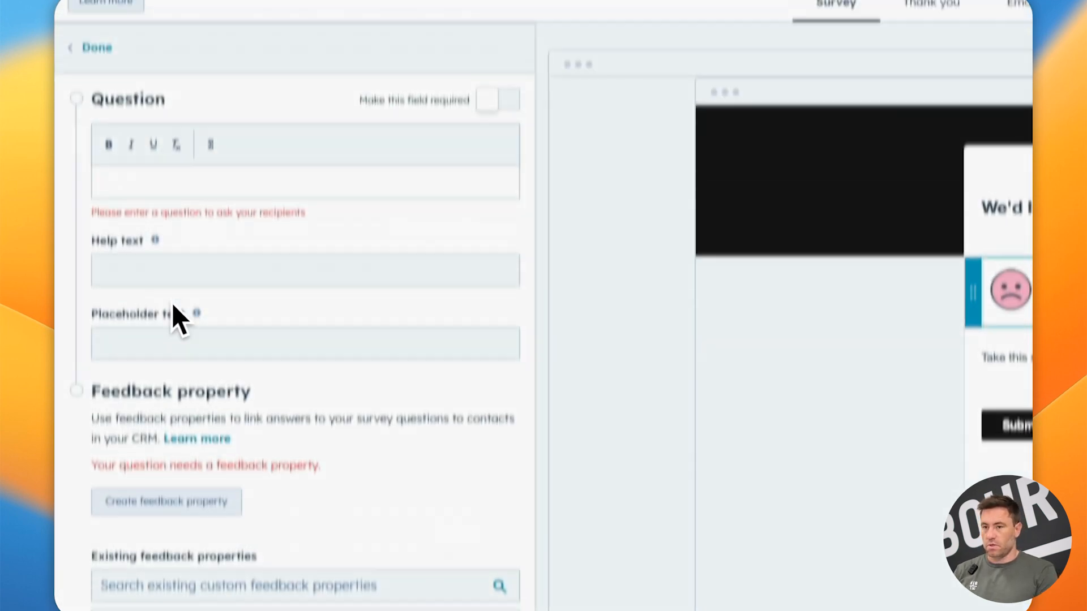
{"action": "left_click", "coordinate": [148, 59]}
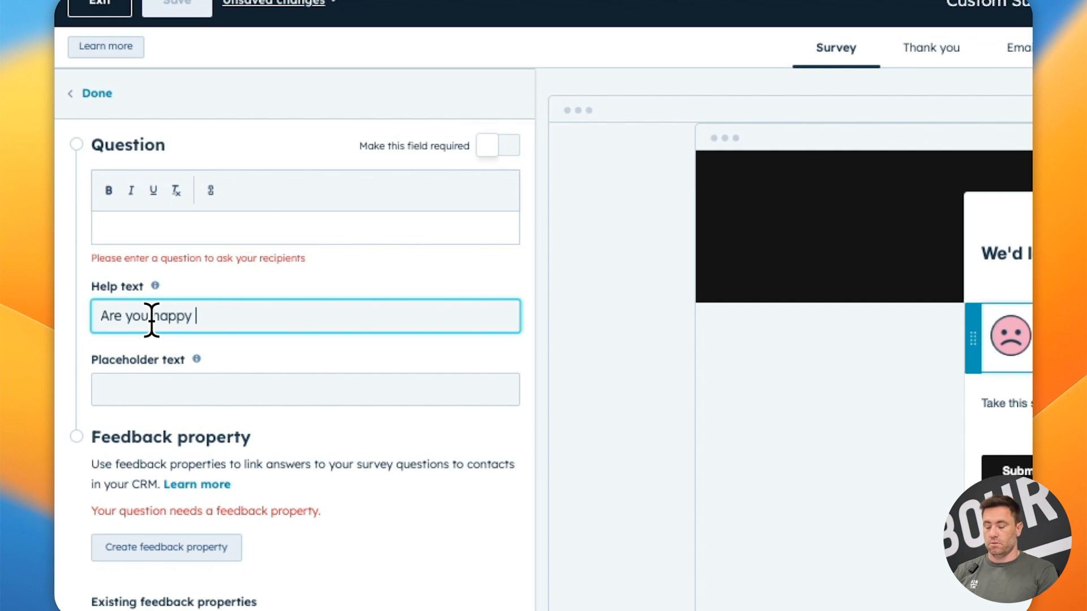
{"action": "type", "text": "Are you happy watching HubSpot How To's?"}
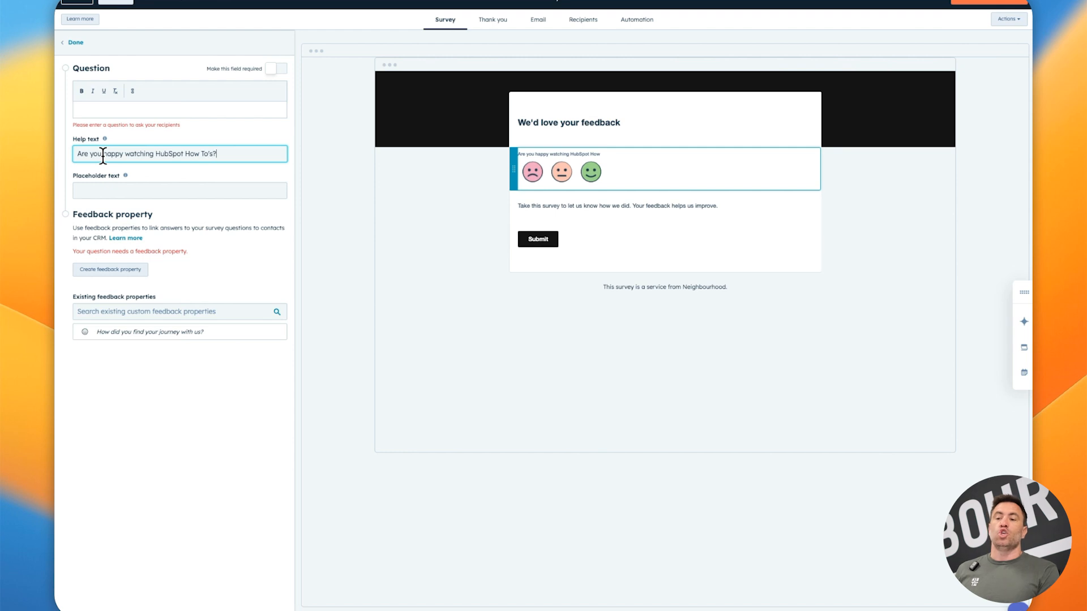
{"action": "left_click", "coordinate": [75, 46]}
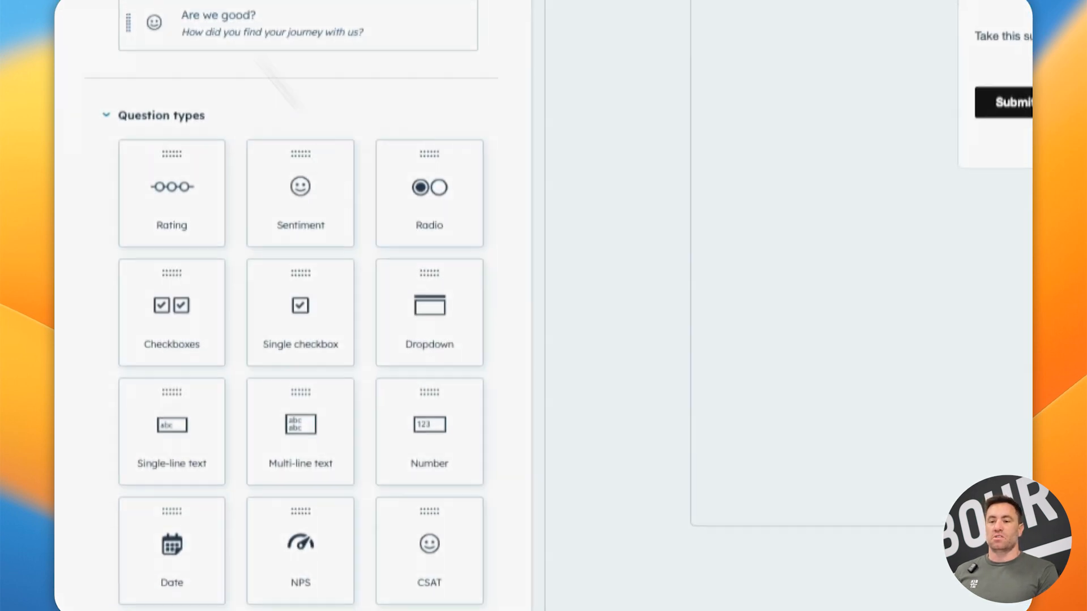
Add a single checkbox question between the intro text and the Submit button, and return to the question types.
{"action": "scroll", "coordinate": [377, 170], "scroll_direction": "down", "scroll_amount": 5}
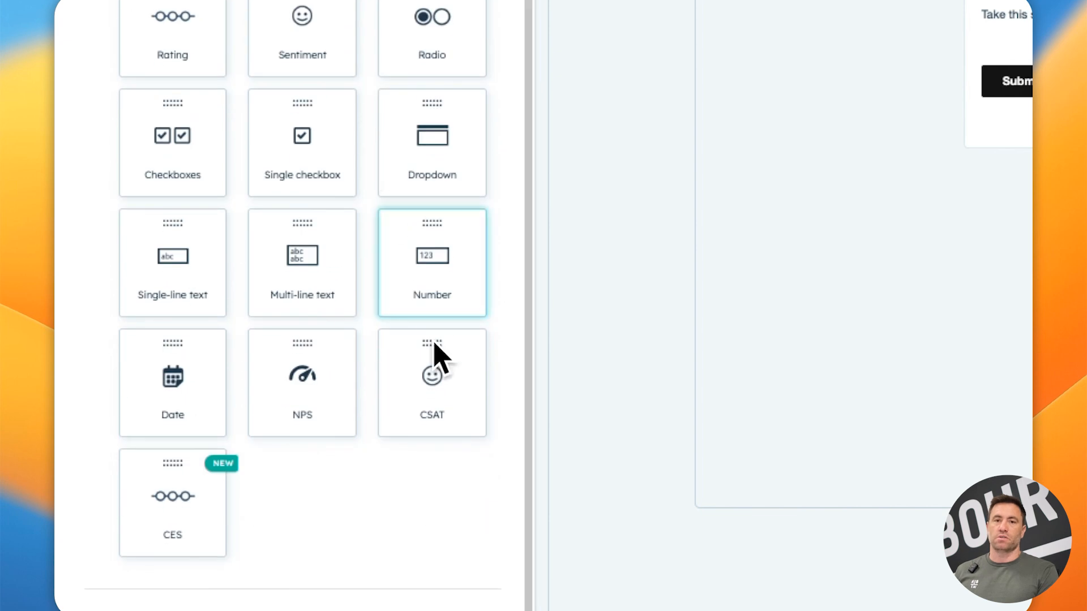
{"action": "mouse_move", "coordinate": [434, 344]}
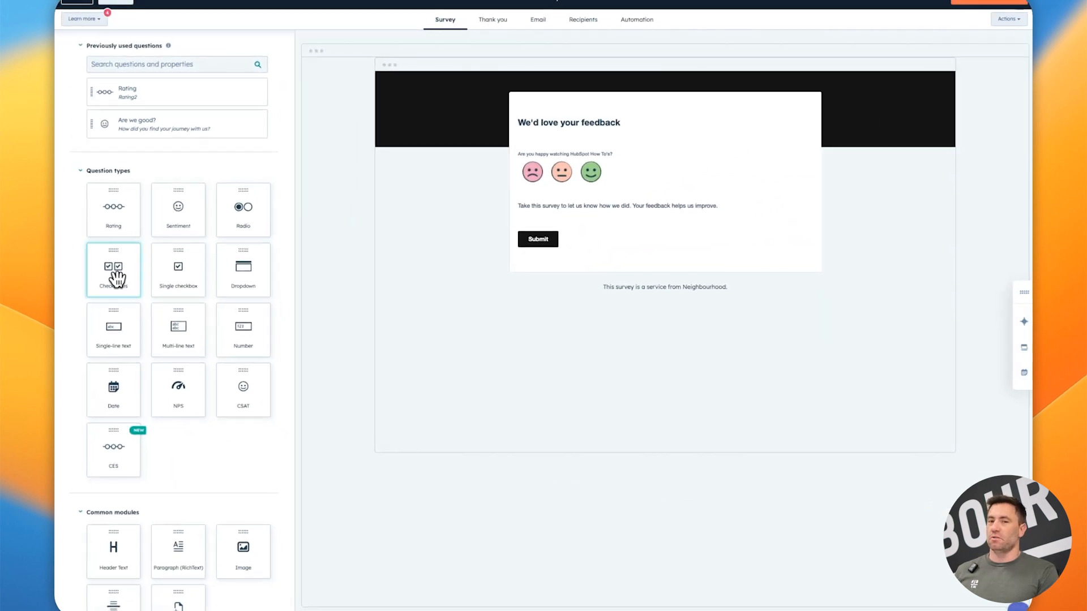
{"action": "left_click_drag", "start_coordinate": [585, 192], "coordinate": [576, 224]}
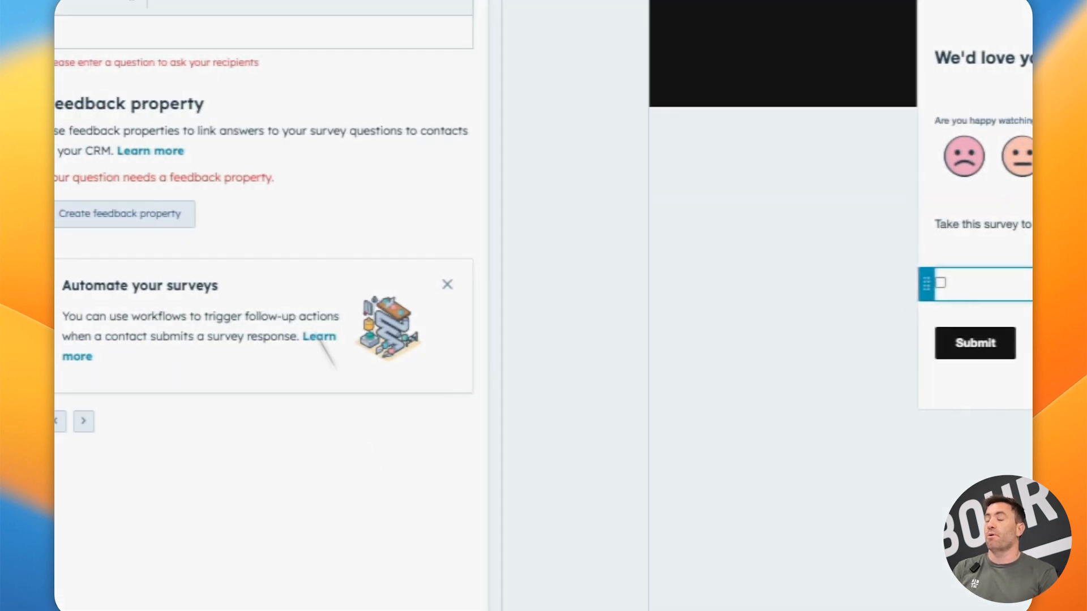
{"action": "left_click", "coordinate": [92, 85]}
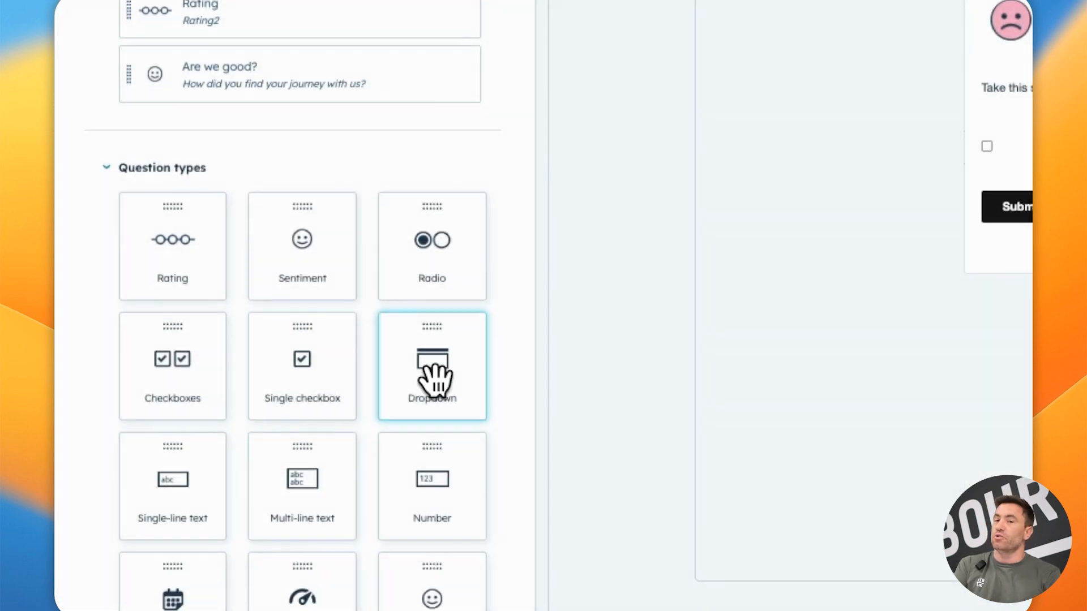
Add a Radio question between the sentiment question and the intro text, and return to the question types.
{"action": "scroll", "coordinate": [433, 367], "scroll_direction": "down", "scroll_amount": 4}
{"action": "left_click_drag", "start_coordinate": [453, 167], "coordinate": [770, 258]}
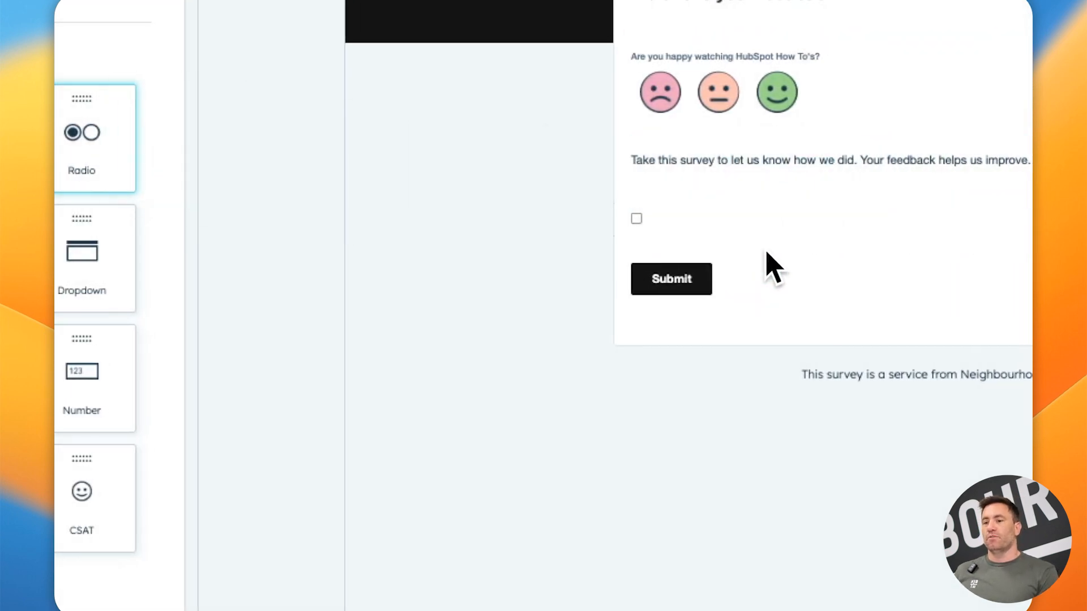
{"action": "left_click_drag", "start_coordinate": [74, 142], "coordinate": [717, 127]}
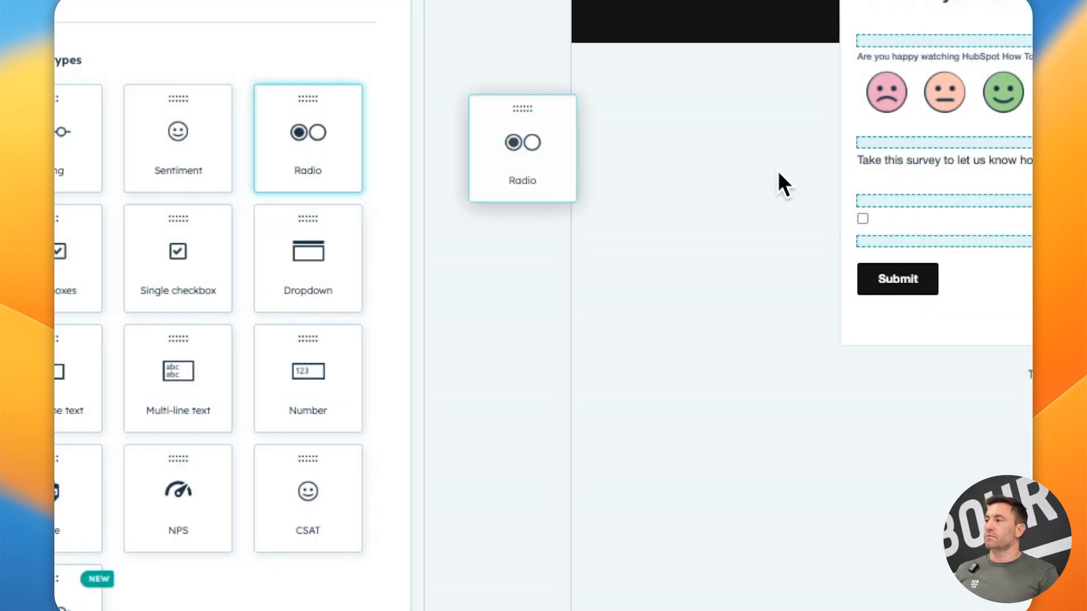
{"action": "left_click_drag", "start_coordinate": [294, 163], "coordinate": [291, 200]}
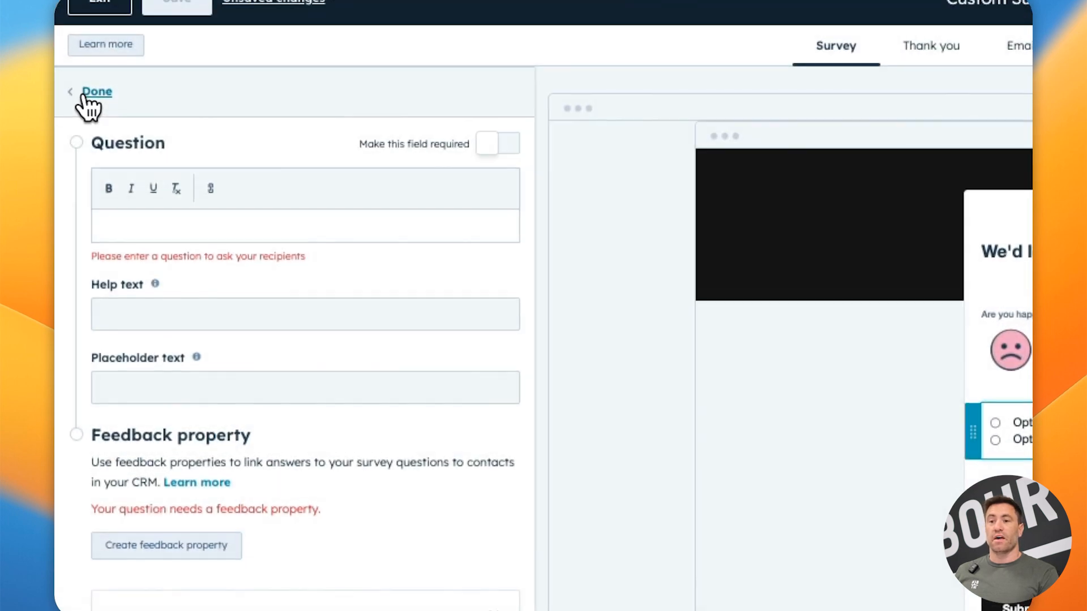
{"action": "left_click", "coordinate": [85, 96]}
Add a Multi-line text question between the single checkbox and the Submit button, and close its settings.
{"action": "scroll", "coordinate": [396, 374], "scroll_direction": "down", "scroll_amount": 3}
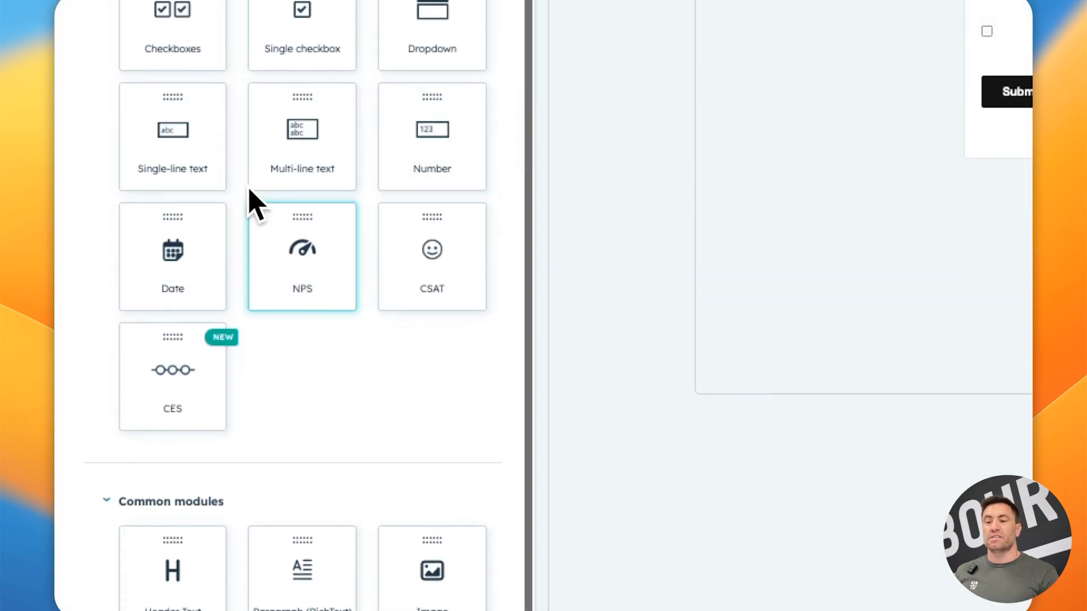
{"action": "left_click", "coordinate": [307, 185]}
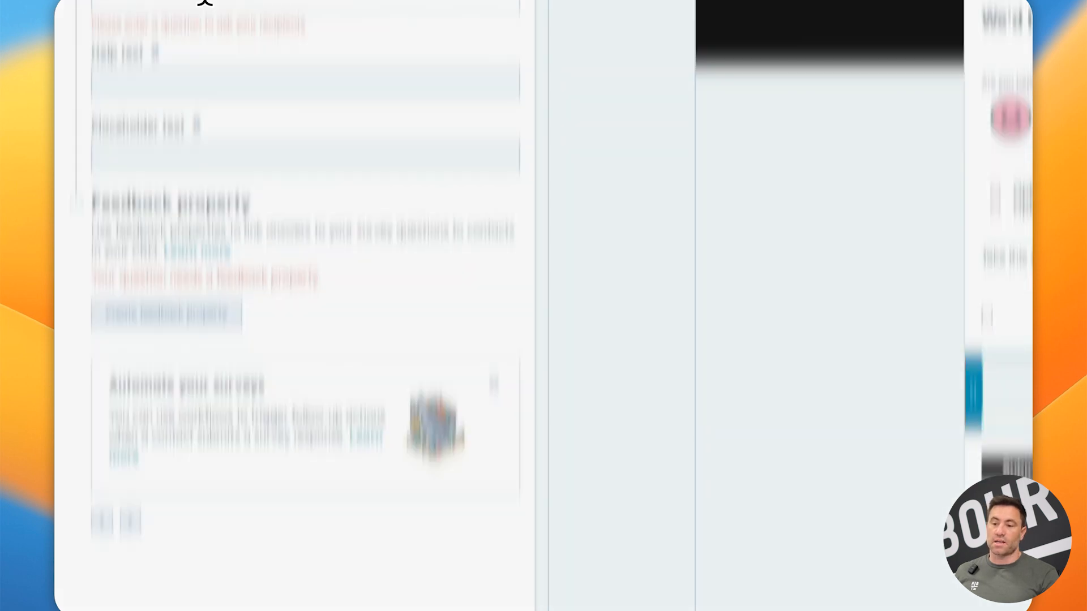
{"action": "left_click", "coordinate": [101, 102]}
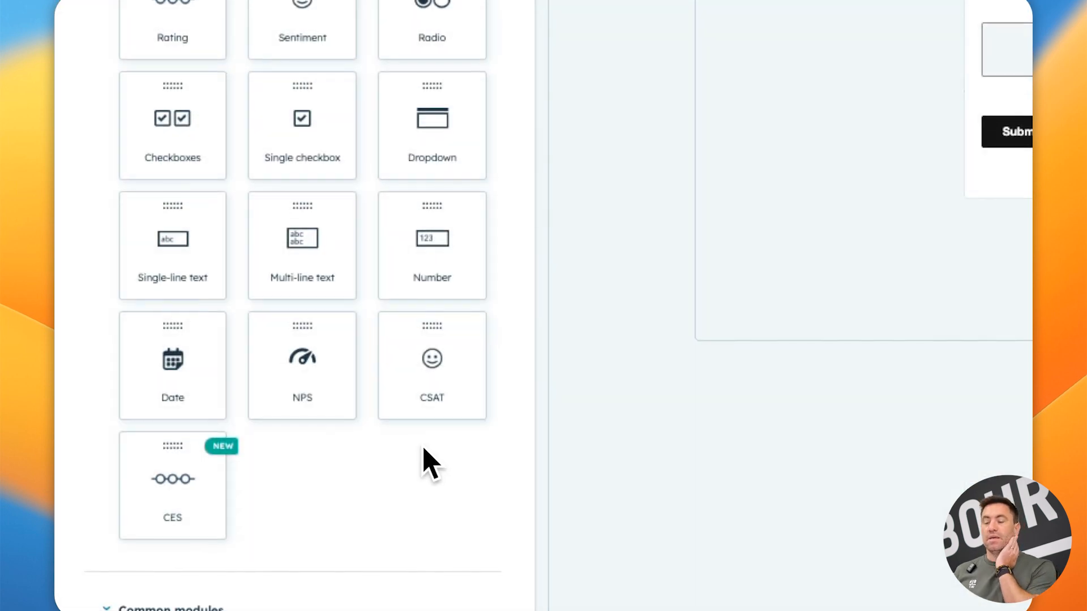
Add an NPS question between the multi-line text field and the Submit button, review its fixed question text and close its settings.
{"action": "scroll", "coordinate": [432, 343], "scroll_direction": "down", "scroll_amount": 2}
{"action": "scroll", "coordinate": [187, 146], "scroll_direction": "down", "scroll_amount": 2}
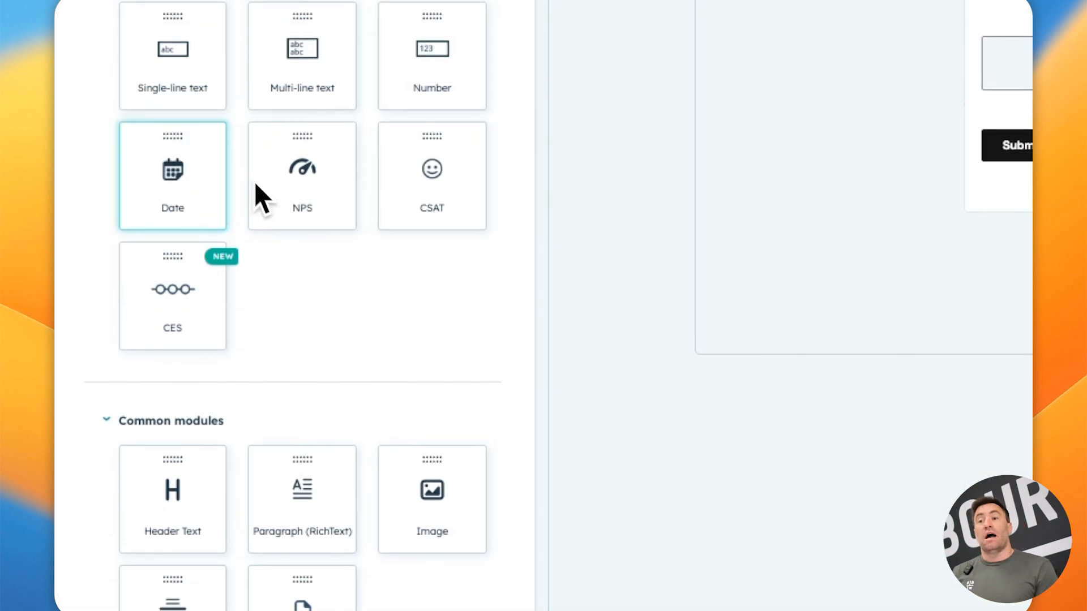
{"action": "left_click", "coordinate": [255, 184]}
{"action": "scroll", "coordinate": [298, 181], "scroll_direction": "up", "scroll_amount": 3}
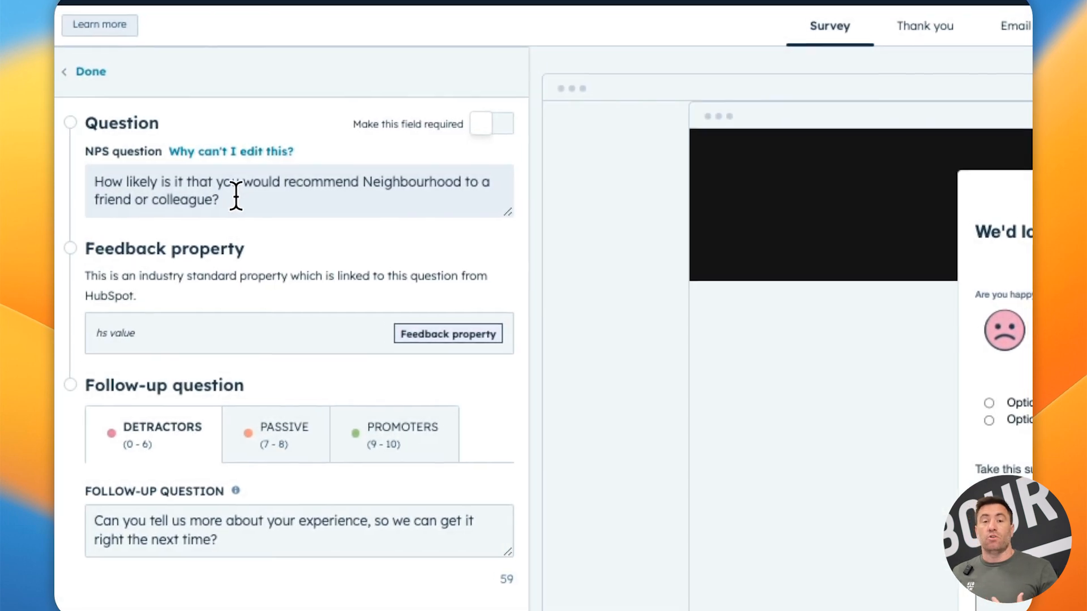
{"action": "triple_click", "coordinate": [241, 200]}
{"action": "left_click", "coordinate": [91, 95]}
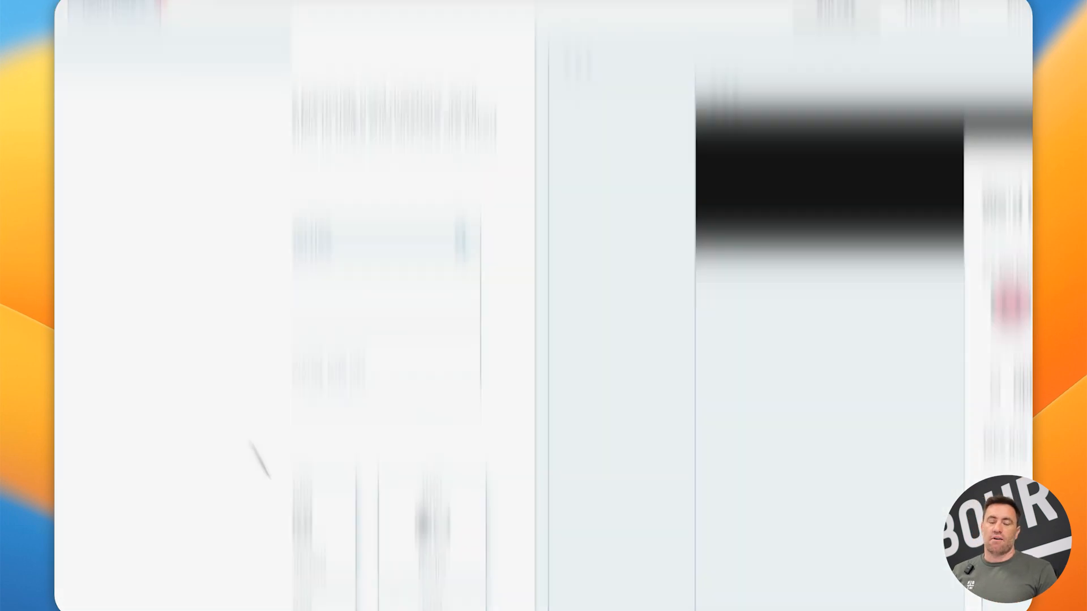
Add a Header Text module above "We'd love your feedback" with the text "Survey".
{"action": "scroll", "coordinate": [405, 308], "scroll_direction": "down", "scroll_amount": 5}
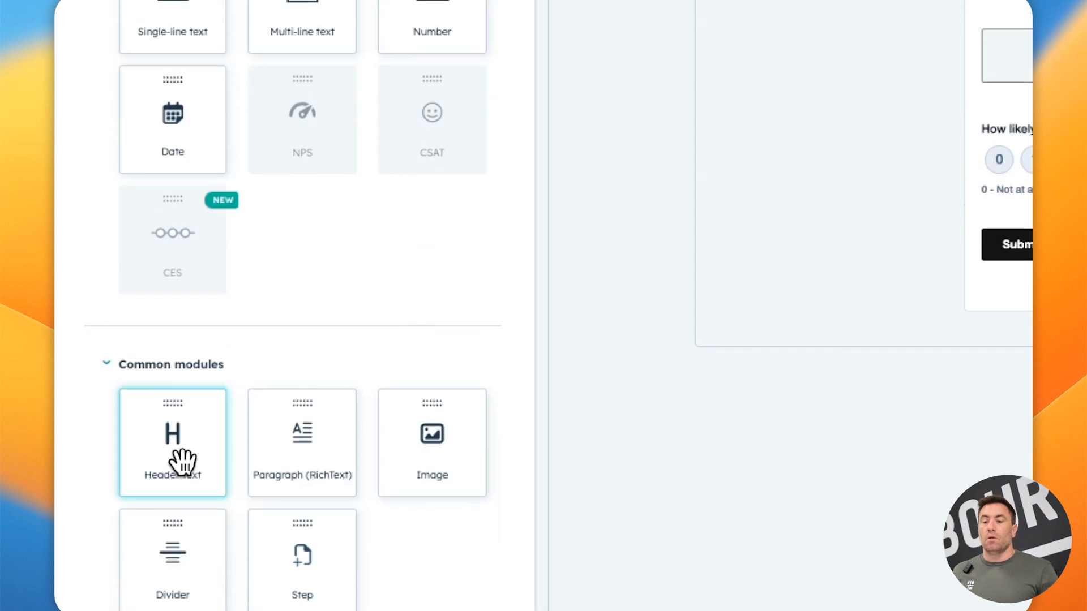
{"action": "left_click_drag", "start_coordinate": [182, 461], "coordinate": [756, 212]}
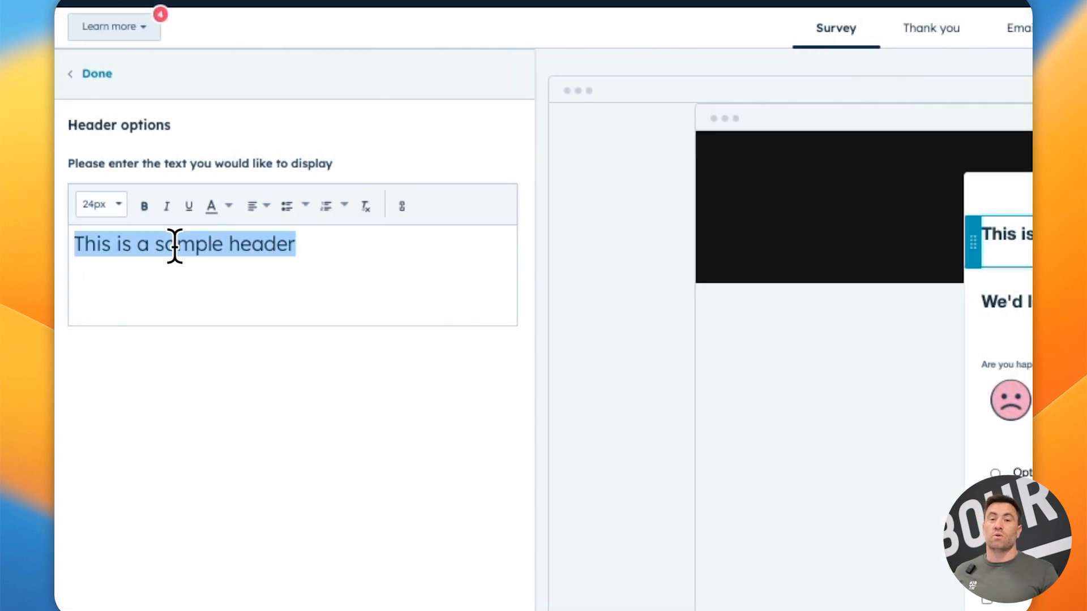
{"action": "type", "text": "Survey"}
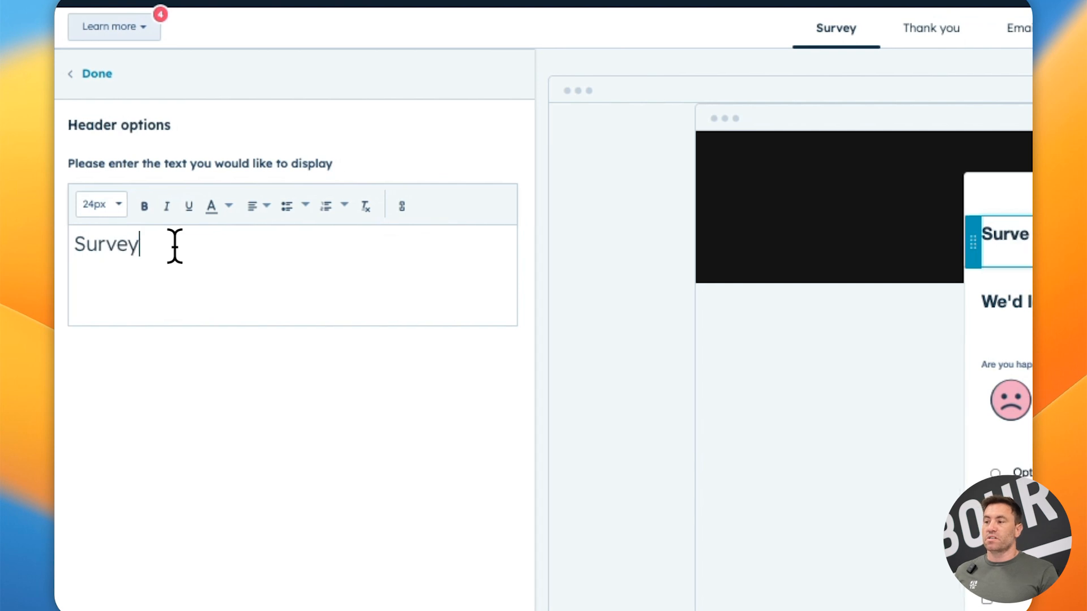
{"action": "left_click", "coordinate": [101, 100]}
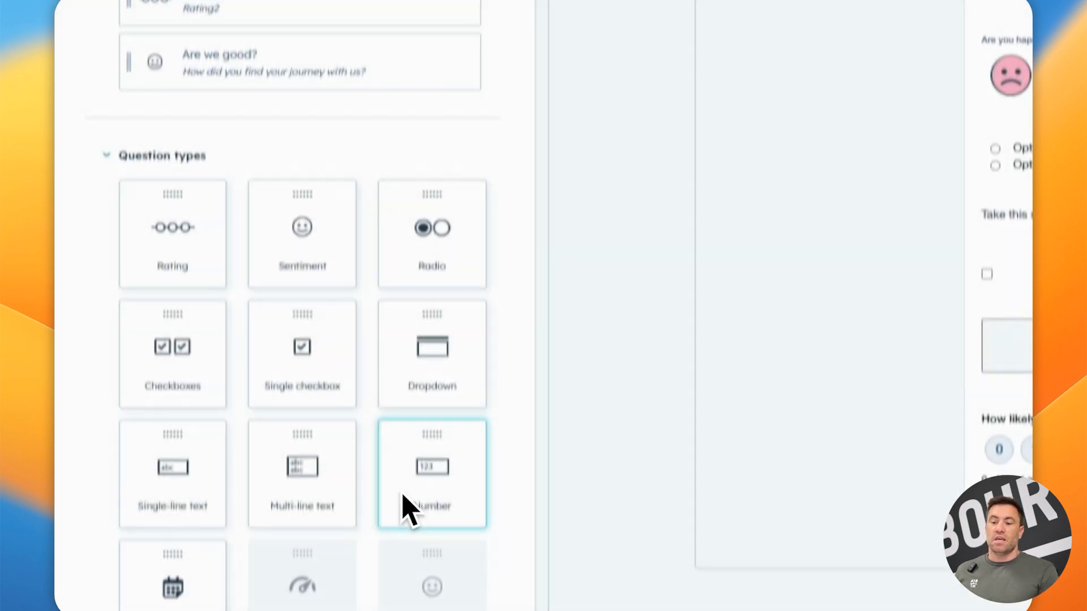
Split the survey into three steps with breaks below the "We'd love your feedback" heading and below the radio question.
{"action": "scroll", "coordinate": [403, 458], "scroll_direction": "down", "scroll_amount": 5}
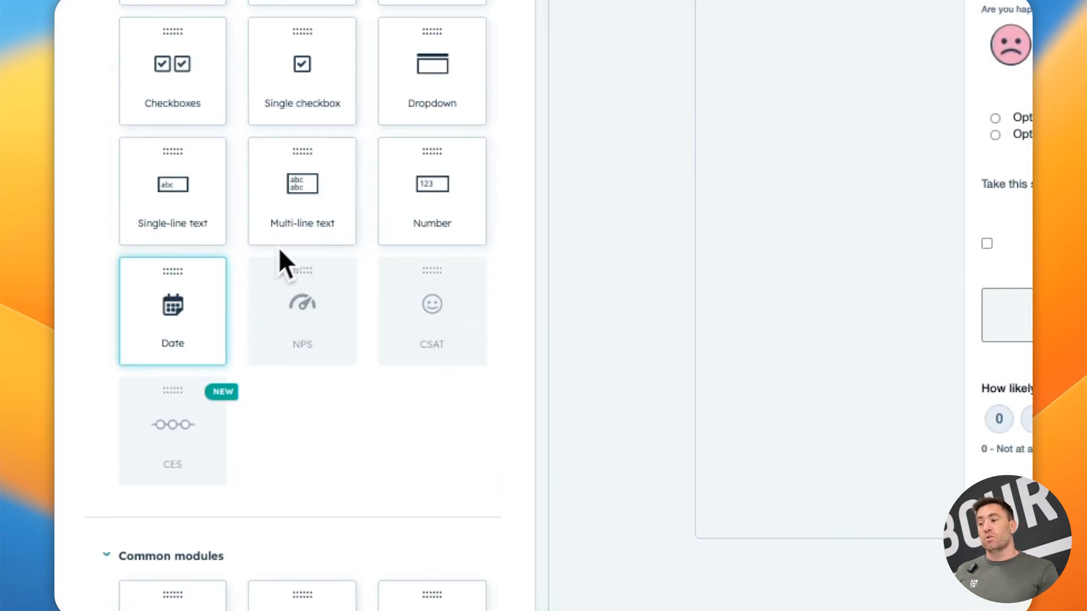
{"action": "left_click_drag", "start_coordinate": [296, 497], "coordinate": [617, 147]}
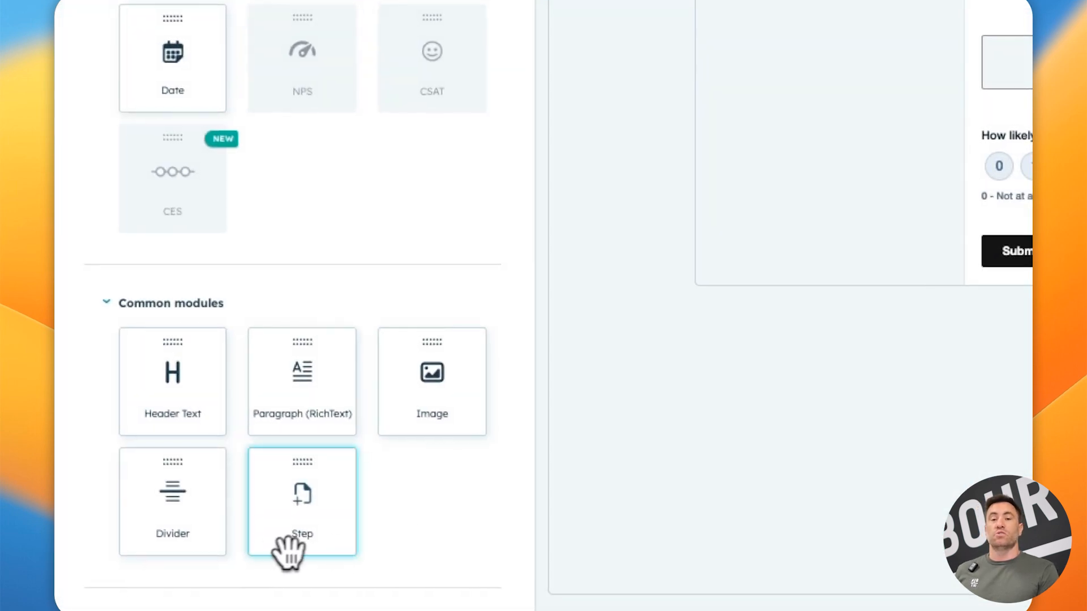
{"action": "left_click_drag", "start_coordinate": [302, 498], "coordinate": [700, 150]}
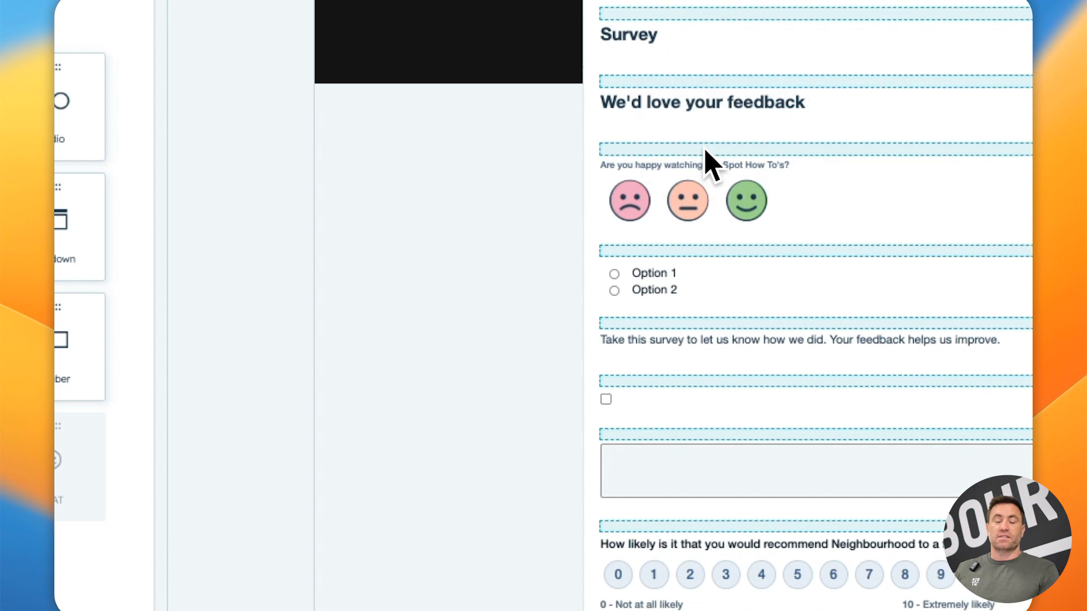
{"action": "left_click_drag", "start_coordinate": [179, 532], "coordinate": [728, 206]}
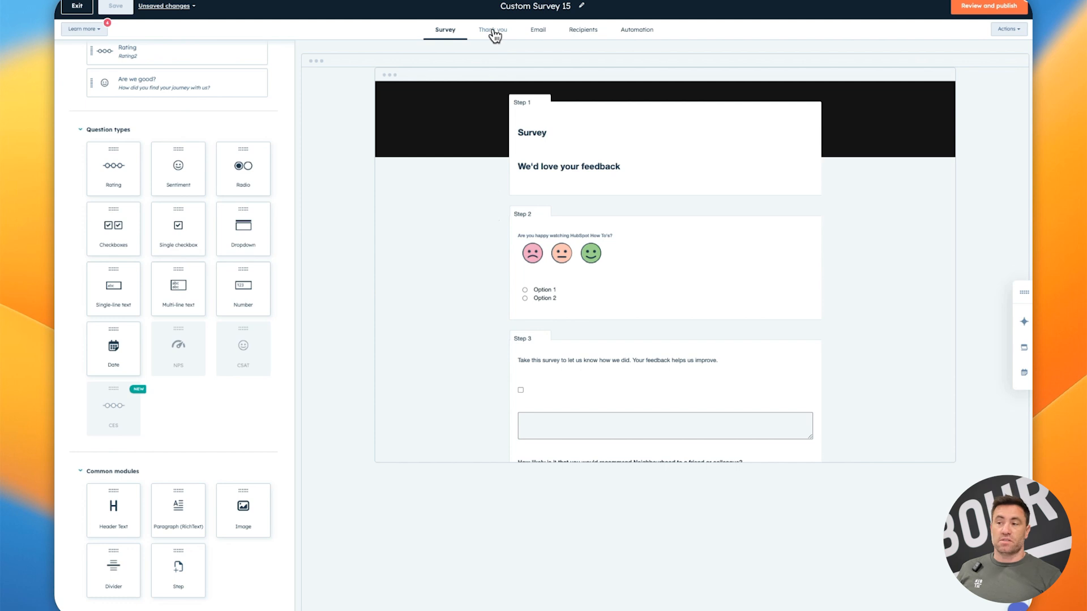
Review the thank-you page and the survey email, including the email body and theme settings.
{"action": "left_click", "coordinate": [493, 35]}
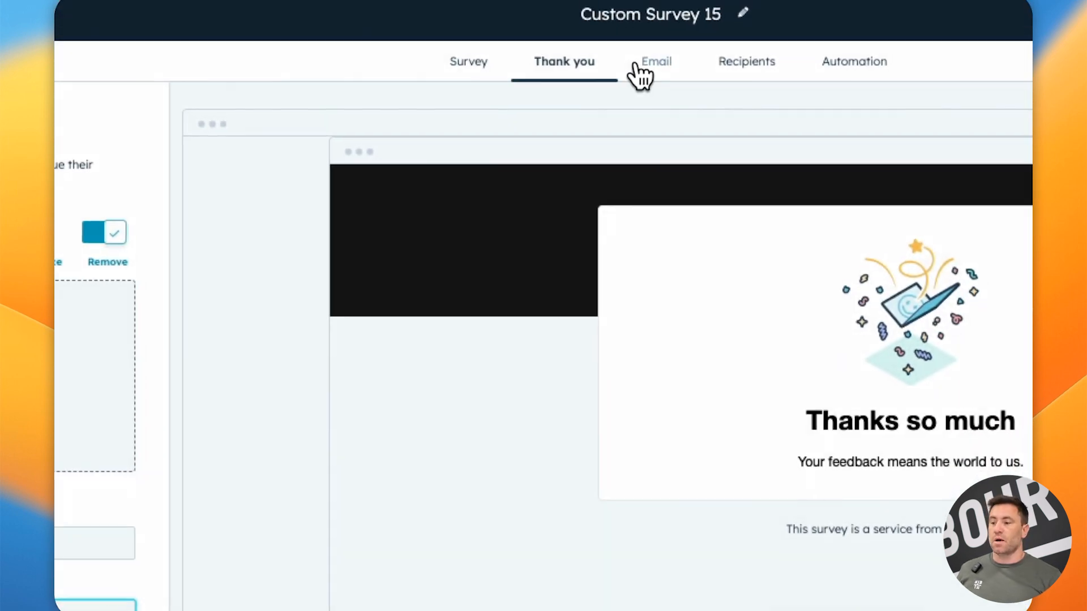
{"action": "left_click", "coordinate": [636, 68]}
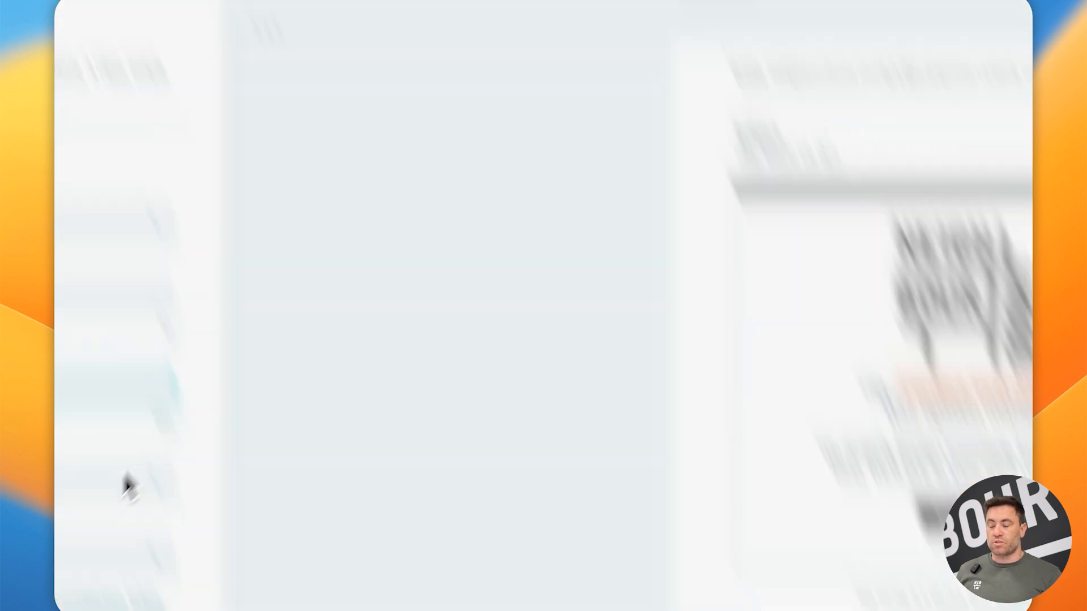
{"action": "left_click", "coordinate": [105, 317]}
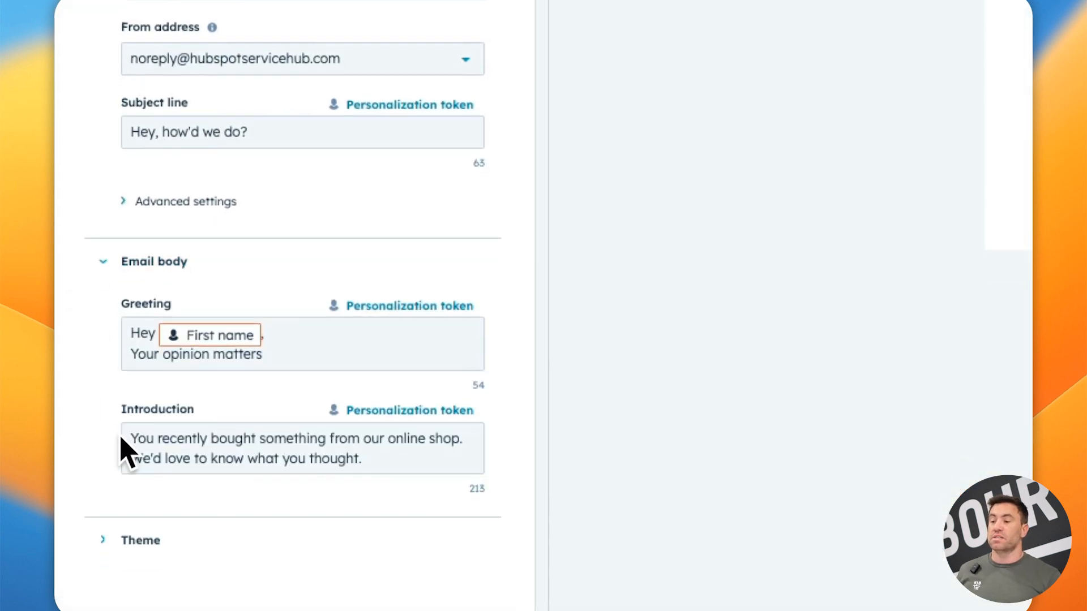
{"action": "scroll", "coordinate": [119, 470], "scroll_direction": "down", "scroll_amount": 2}
{"action": "left_click", "coordinate": [105, 490]}
{"action": "scroll", "coordinate": [442, 155], "scroll_direction": "down", "scroll_amount": 7}
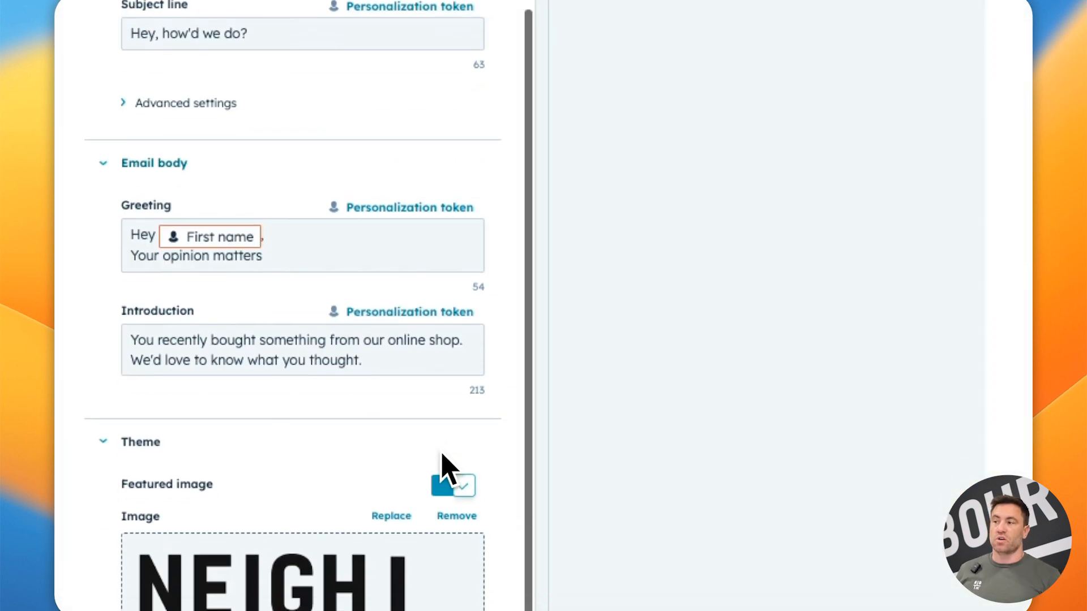
{"action": "scroll", "coordinate": [441, 160], "scroll_direction": "down", "scroll_amount": 4}
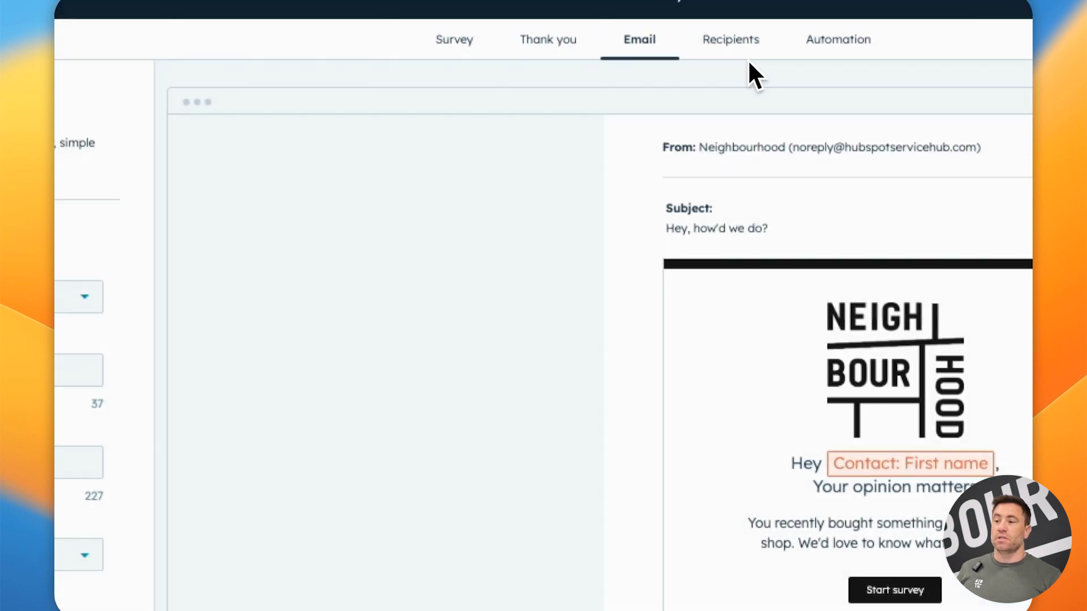
Examine the recipient settings for who receives the survey, when it is sent and how often.
{"action": "left_click", "coordinate": [732, 41]}
{"action": "scroll", "coordinate": [827, 337], "scroll_direction": "up", "scroll_amount": 5}
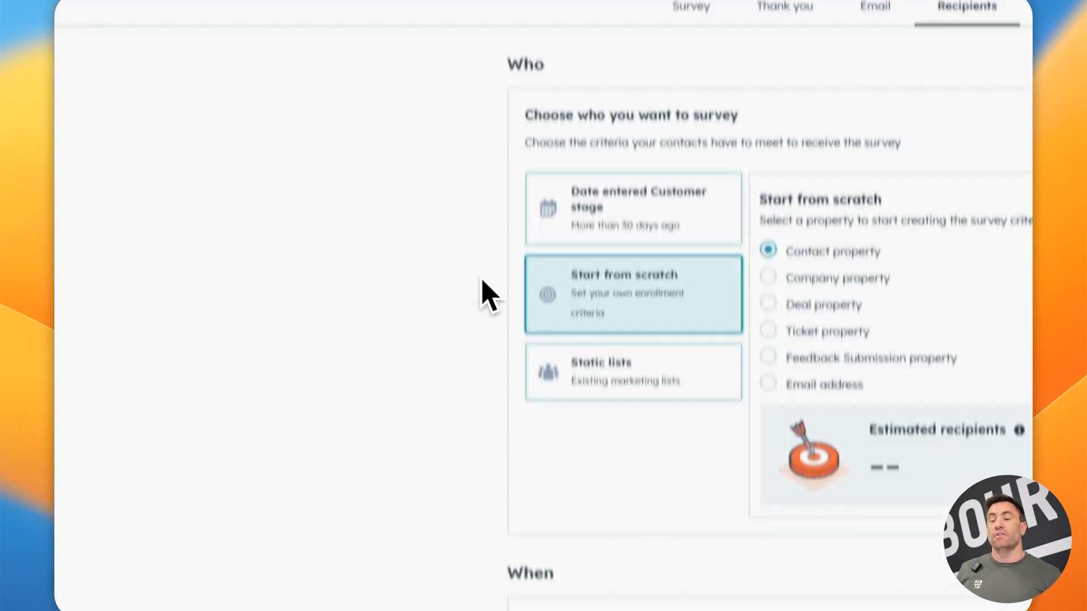
{"action": "double_click", "coordinate": [536, 102]}
{"action": "scroll", "coordinate": [539, 424], "scroll_direction": "down", "scroll_amount": 2}
{"action": "double_click", "coordinate": [539, 411]}
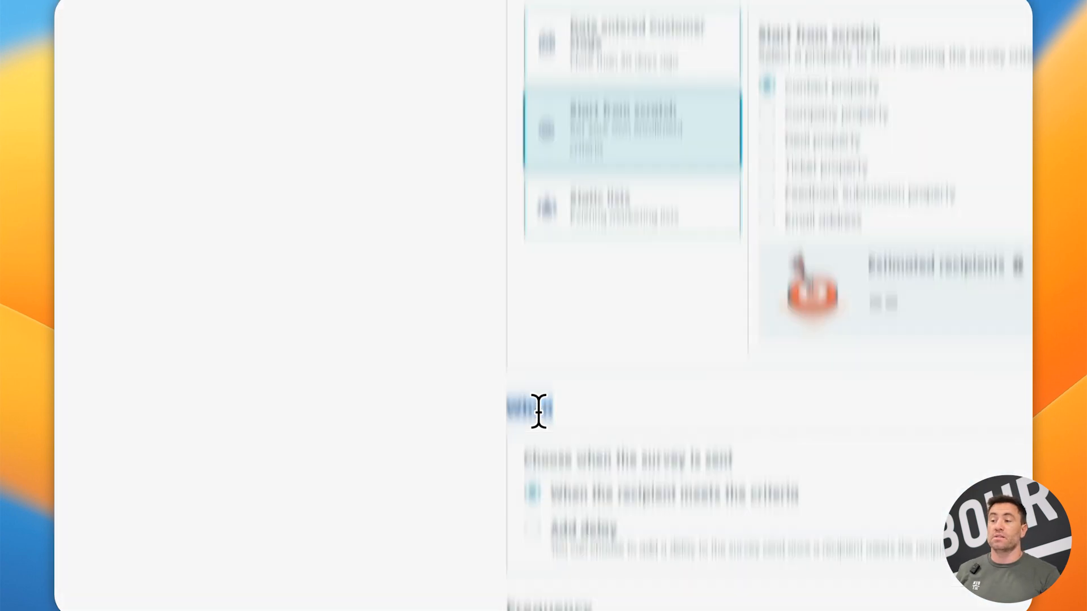
{"action": "scroll", "coordinate": [568, 436], "scroll_direction": "down", "scroll_amount": 4}
{"action": "double_click", "coordinate": [582, 379]}
{"action": "scroll", "coordinate": [711, 461], "scroll_direction": "down", "scroll_amount": 3}
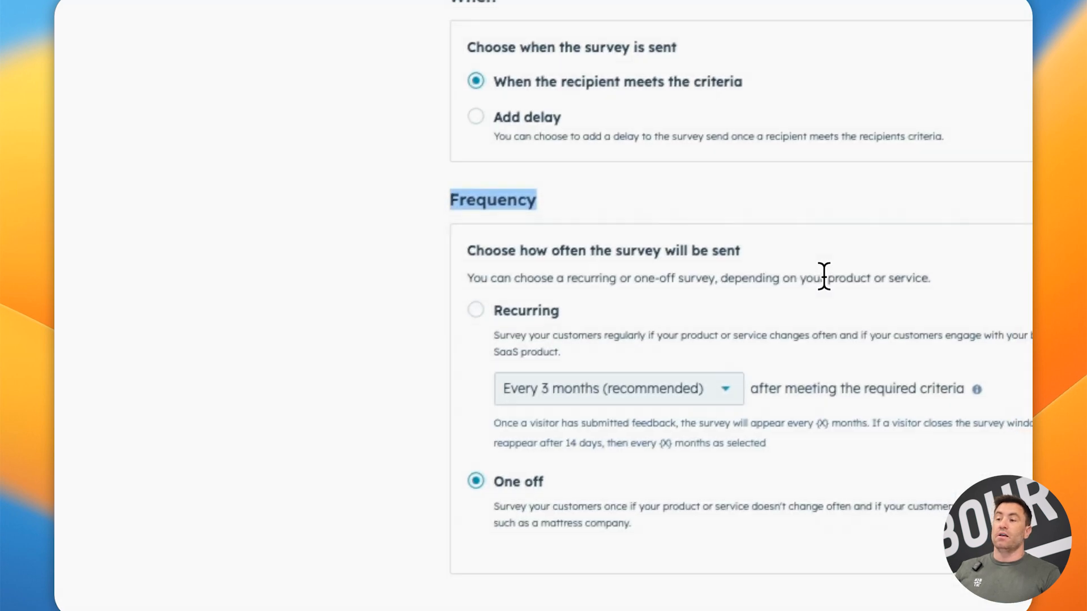
{"action": "scroll", "coordinate": [589, 334], "scroll_direction": "up", "scroll_amount": 10}
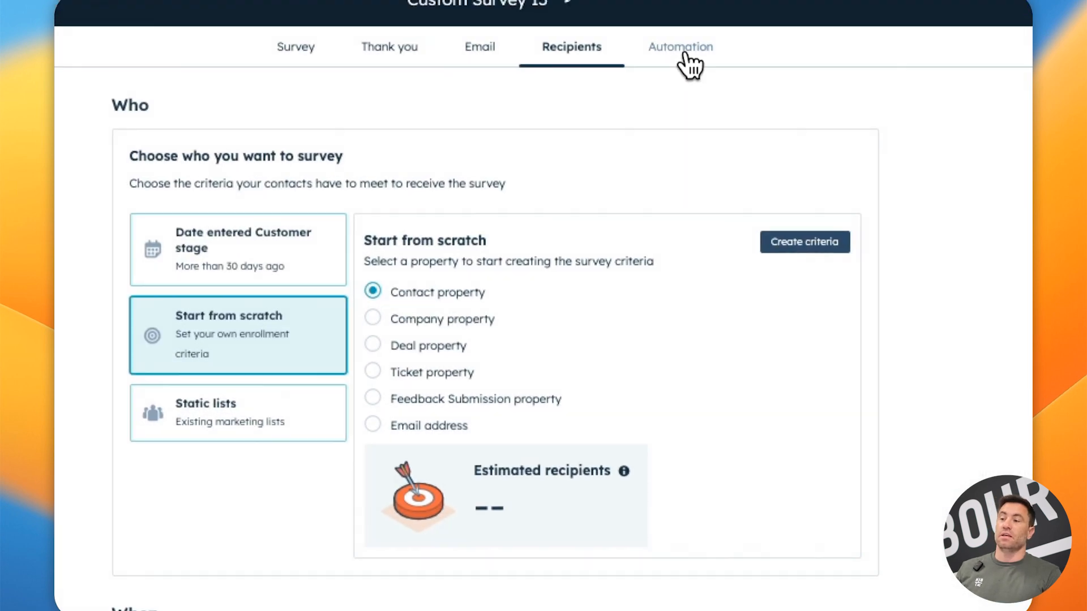
Open the survey's automation settings and schedule the reminder email for 2 days after sending.
{"action": "left_click", "coordinate": [687, 55]}
{"action": "scroll", "coordinate": [592, 396], "scroll_direction": "down", "scroll_amount": 3}
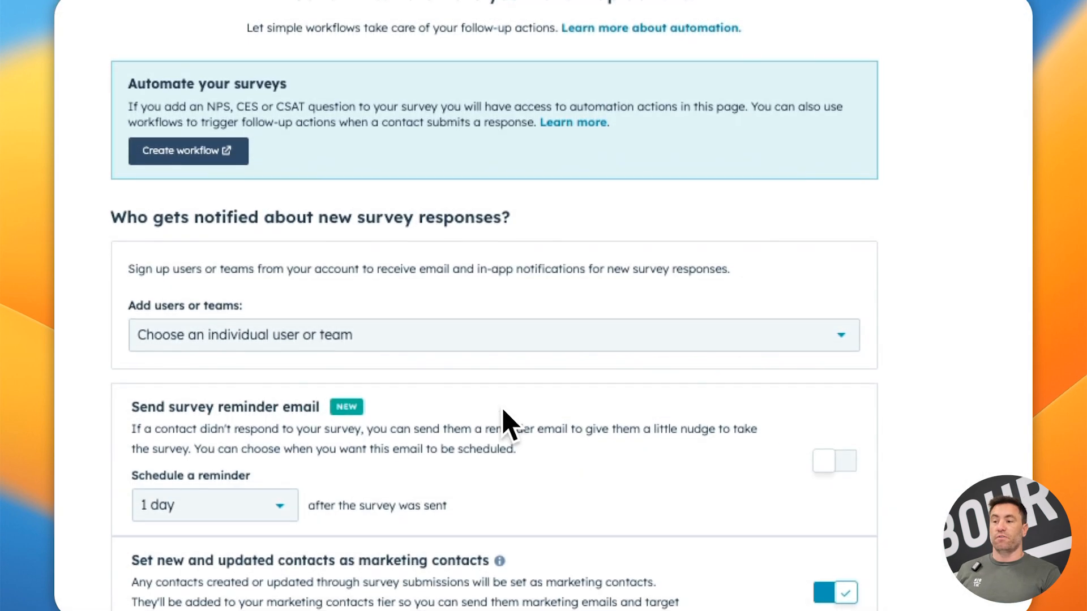
{"action": "scroll", "coordinate": [470, 389], "scroll_direction": "down", "scroll_amount": 3}
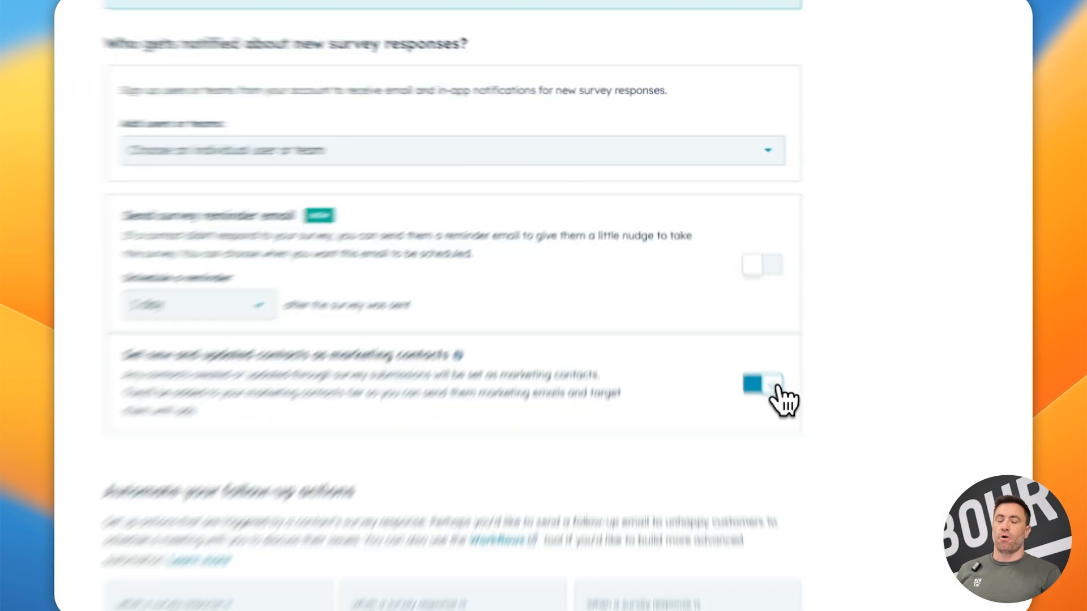
{"action": "left_click", "coordinate": [209, 357]}
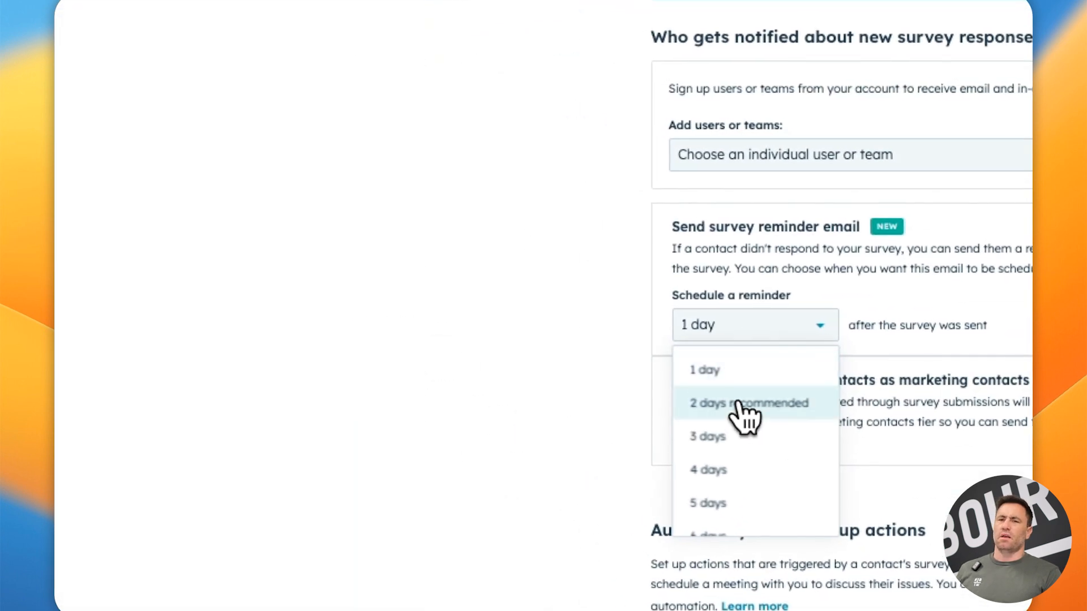
{"action": "left_click", "coordinate": [589, 336]}
Preview the follow-up actions, including Send internal email notification, and leave without adding one.
{"action": "scroll", "coordinate": [789, 387], "scroll_direction": "down", "scroll_amount": 2}
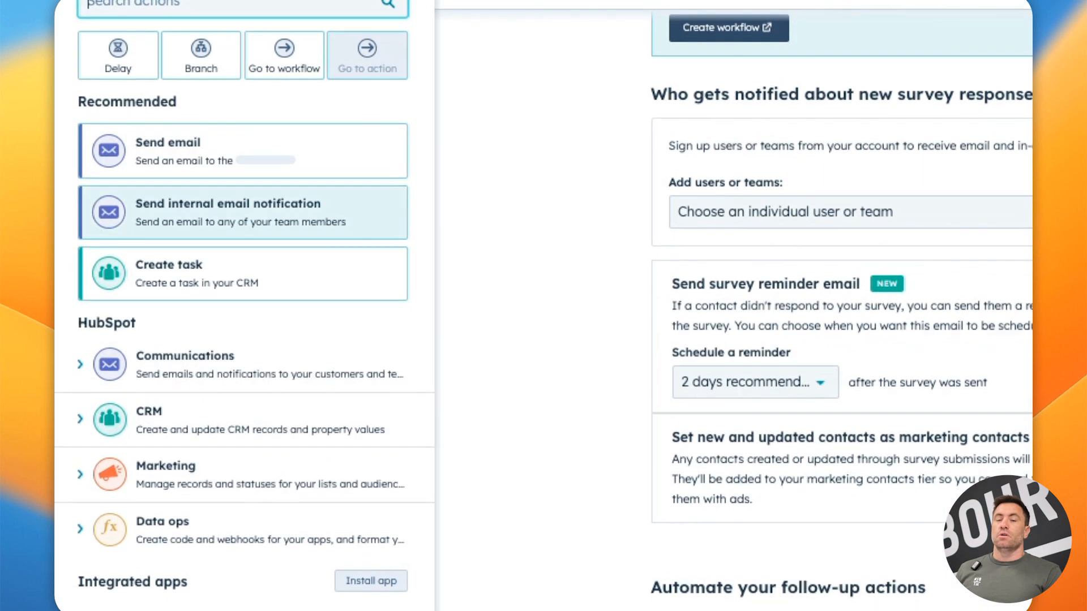
{"action": "left_click", "coordinate": [207, 202]}
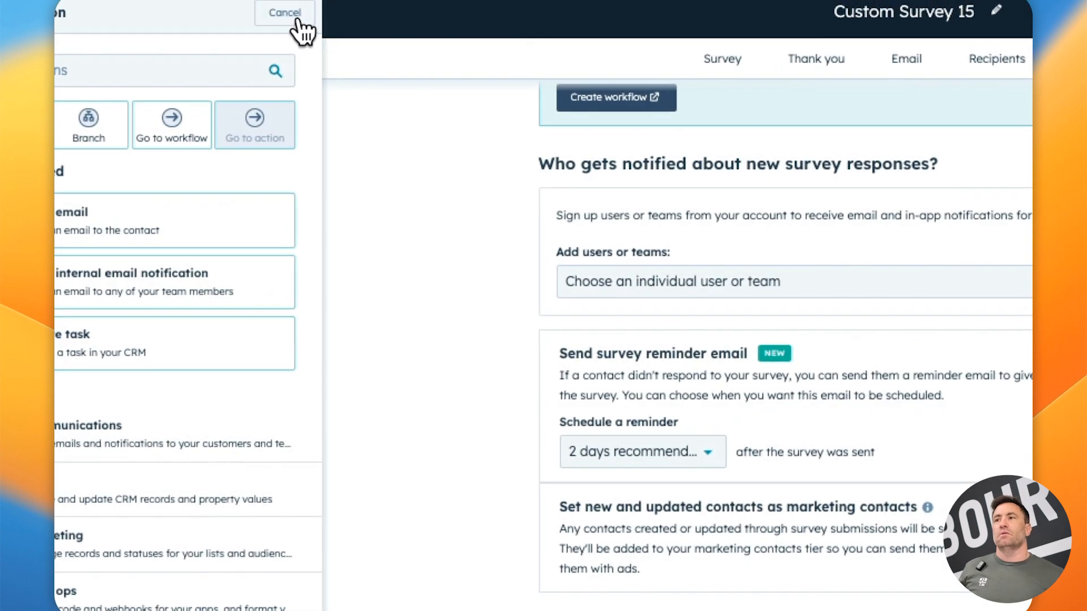
{"action": "left_click", "coordinate": [300, 28]}
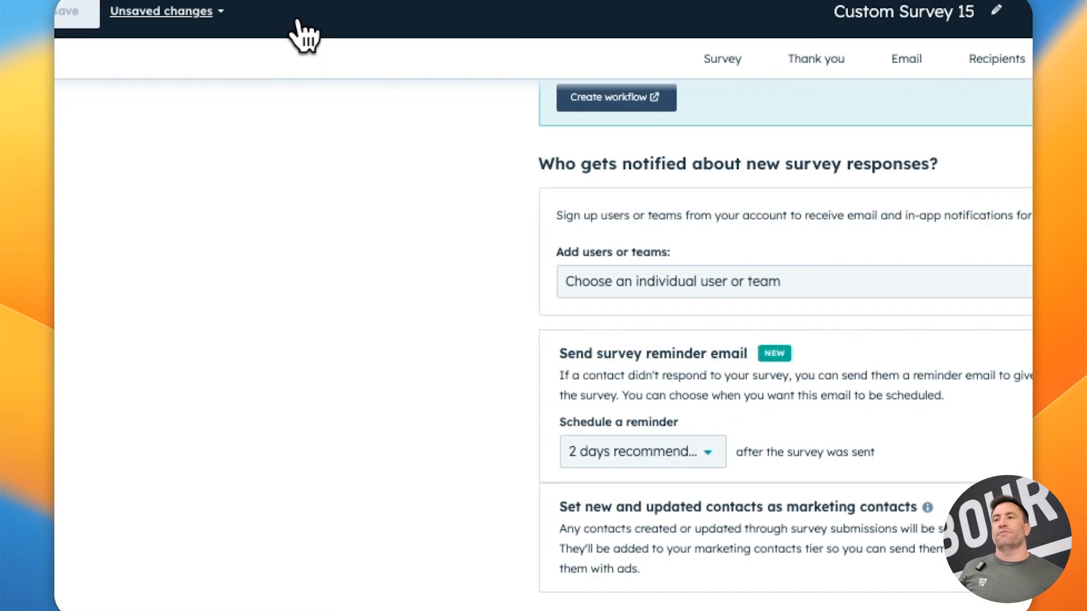
Set the survey reminder to 1 day after the survey was sent and turn the reminder email on.
{"action": "scroll", "coordinate": [795, 175], "scroll_direction": "up", "scroll_amount": 3}
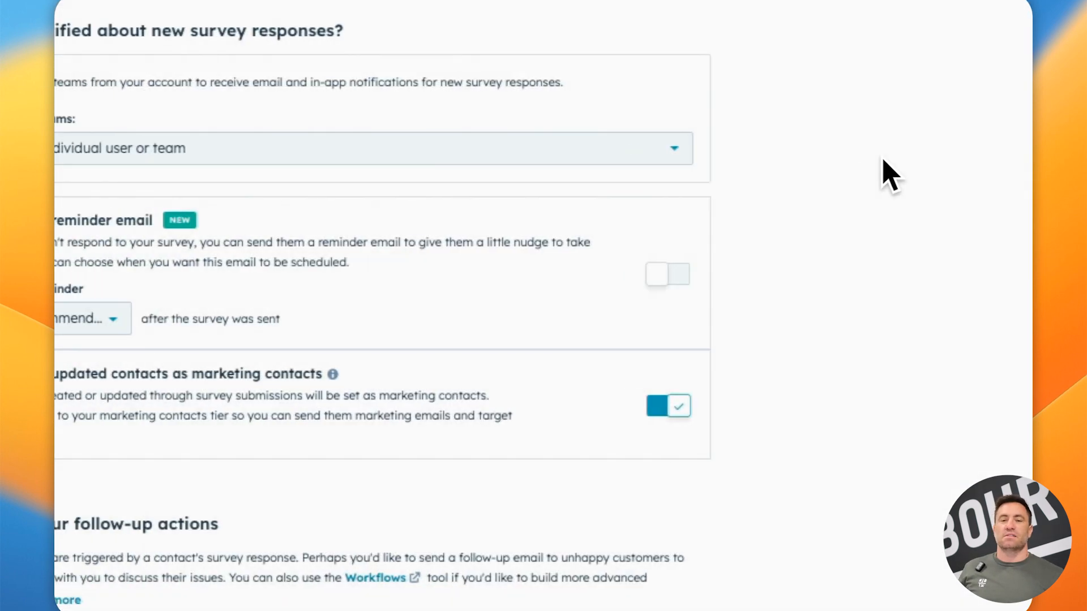
{"action": "triple_click", "coordinate": [347, 219]}
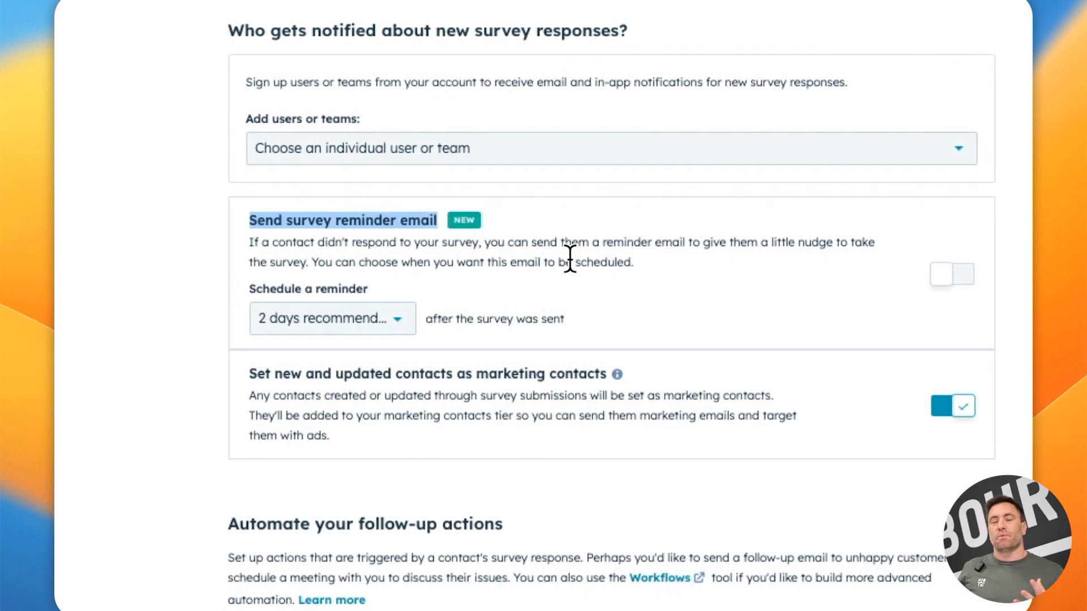
{"action": "left_click", "coordinate": [321, 319]}
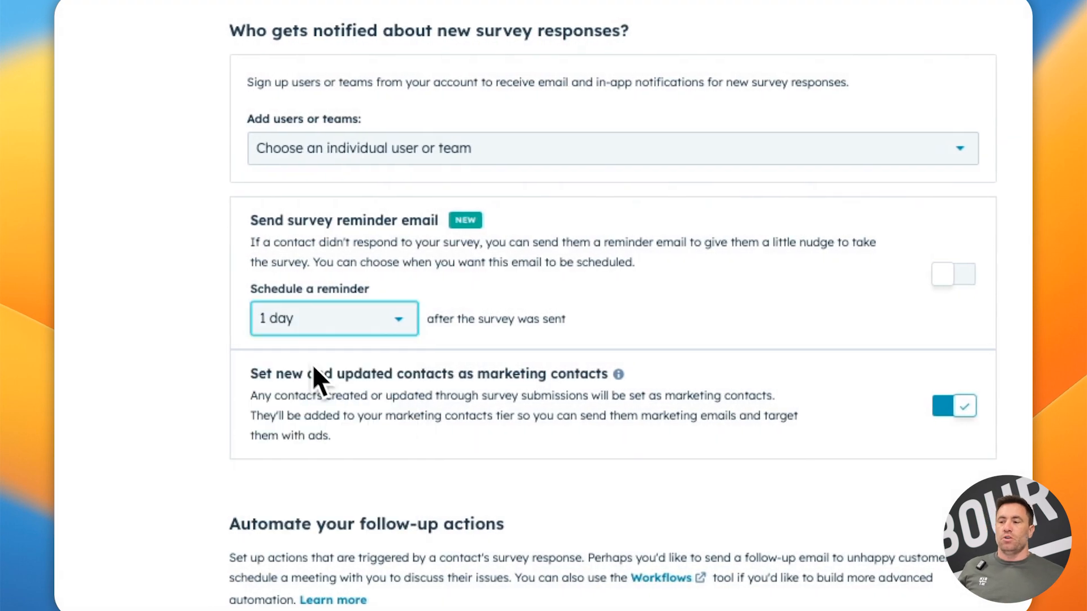
{"action": "left_click", "coordinate": [957, 276]}
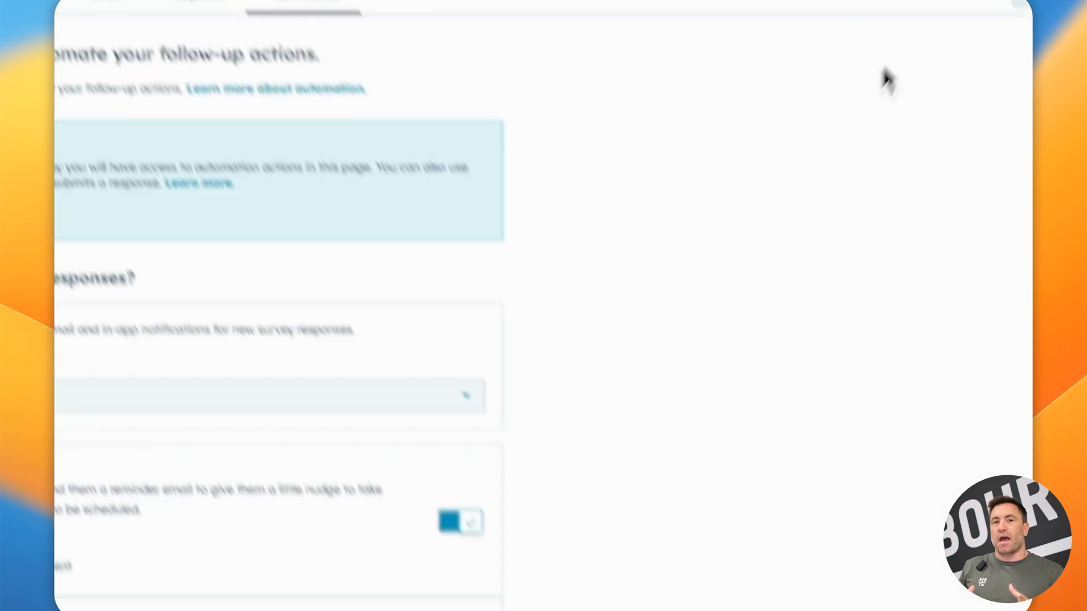
{"action": "mouse_move", "coordinate": [910, 21]}
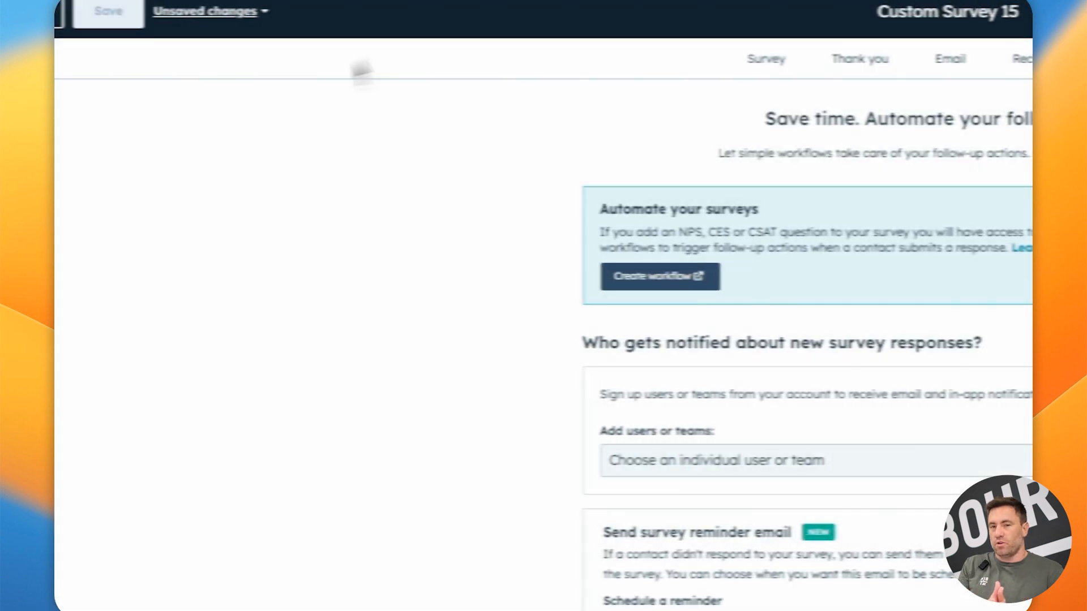